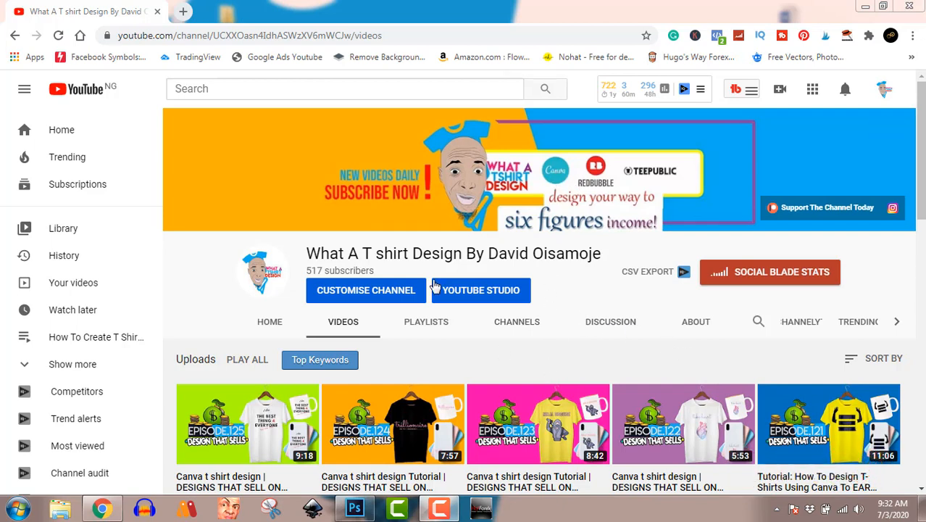
Step: Open Canva in a new browser tab and create a blank custom-size design of 4500 × 5400 px
left_click(184, 12)
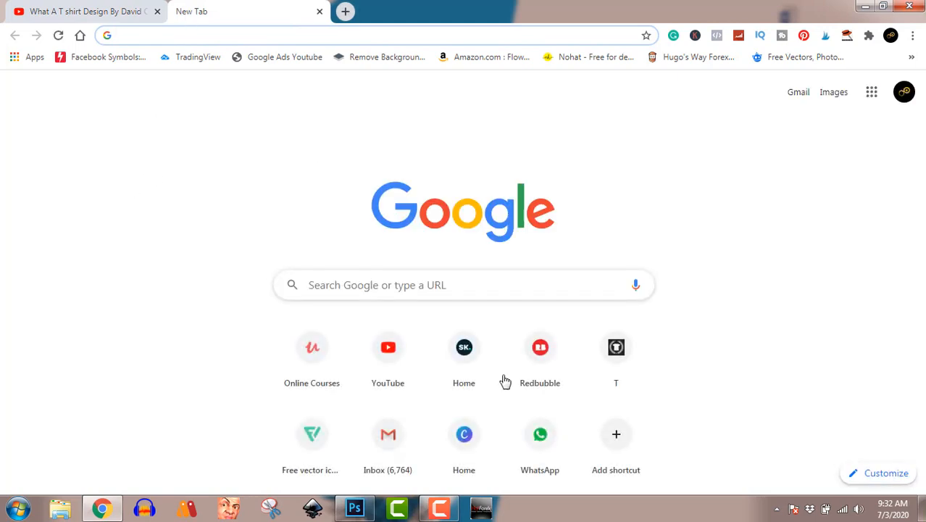
left_click(467, 441)
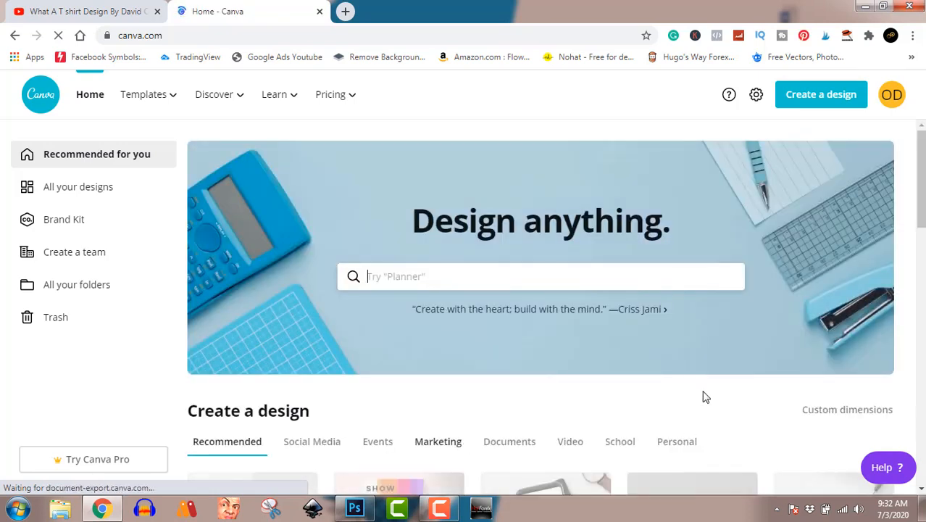
left_click(824, 103)
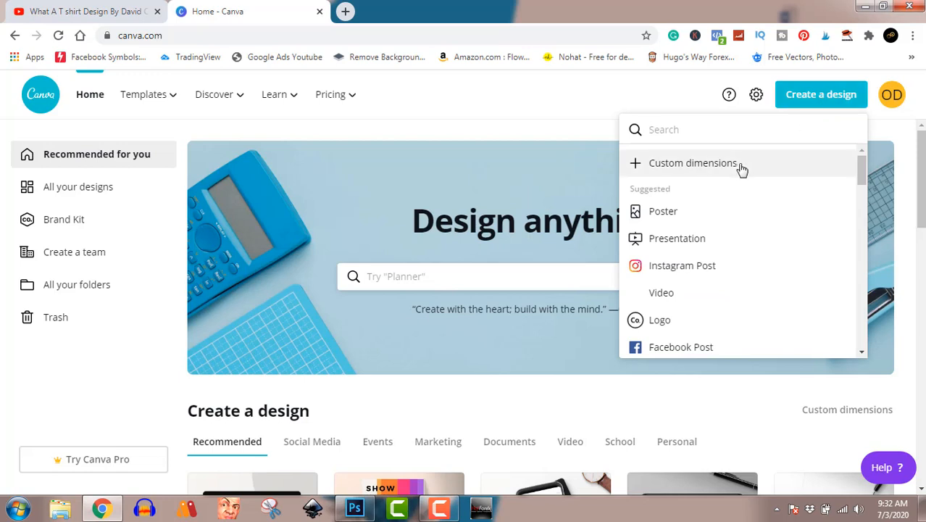
left_click(741, 169)
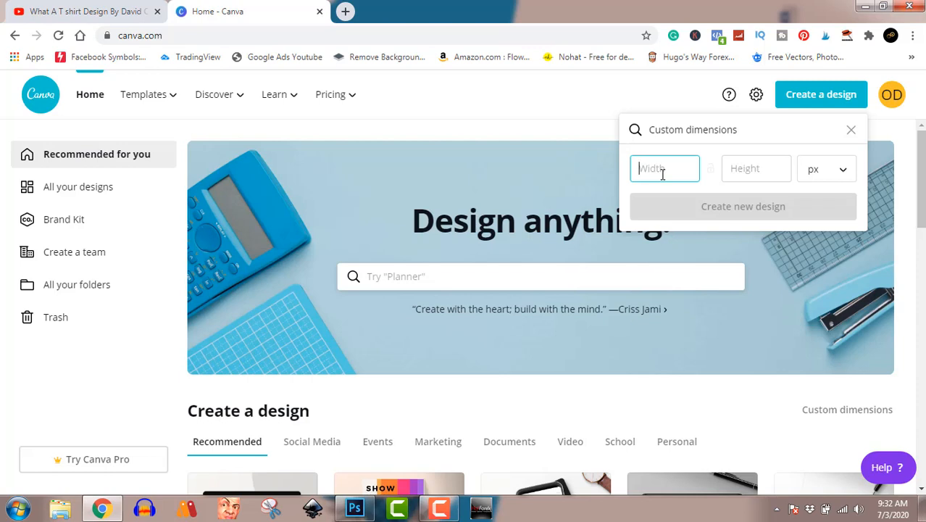
type("4500")
left_click(733, 164)
type("54")
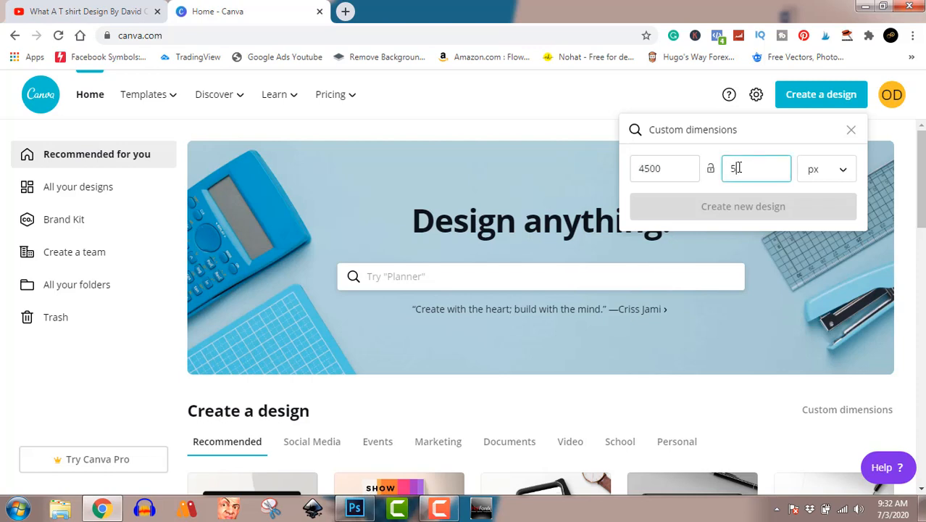
type("00")
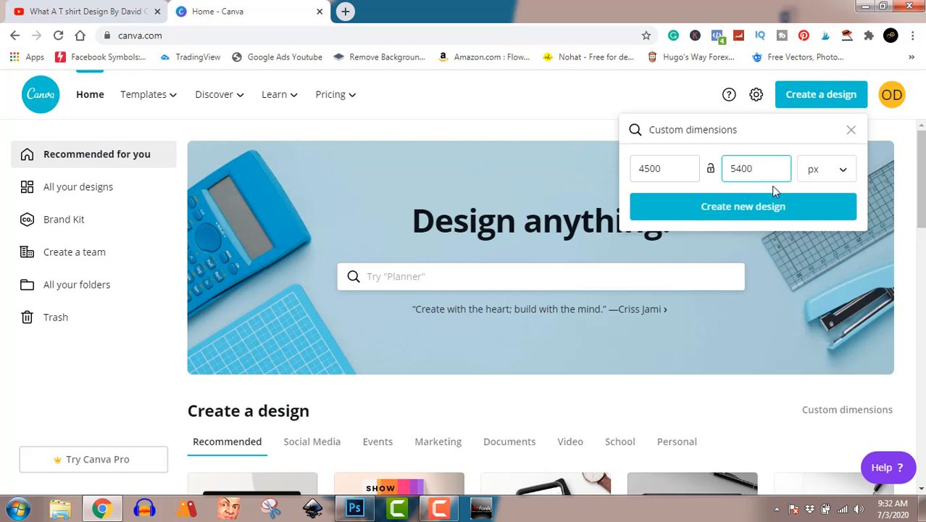
left_click(786, 207)
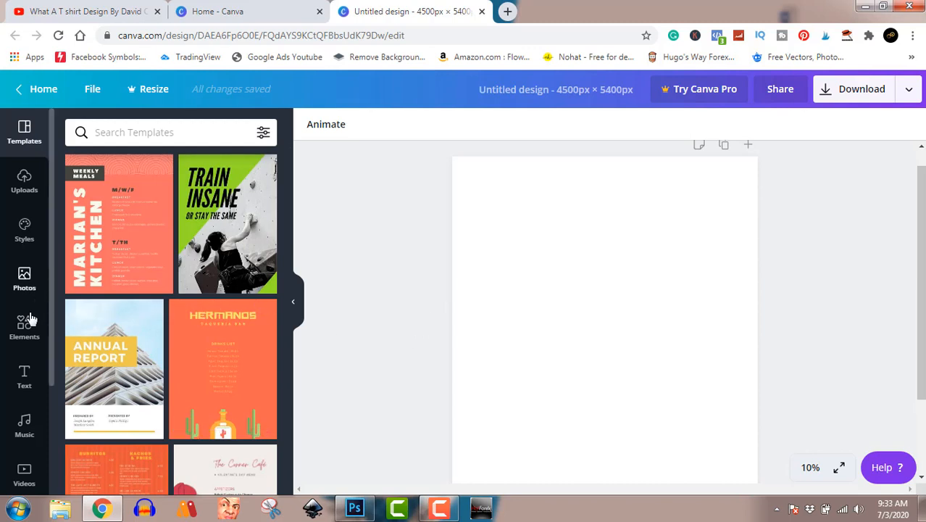
Step: Search the design elements for "pineapple"
left_click(20, 338)
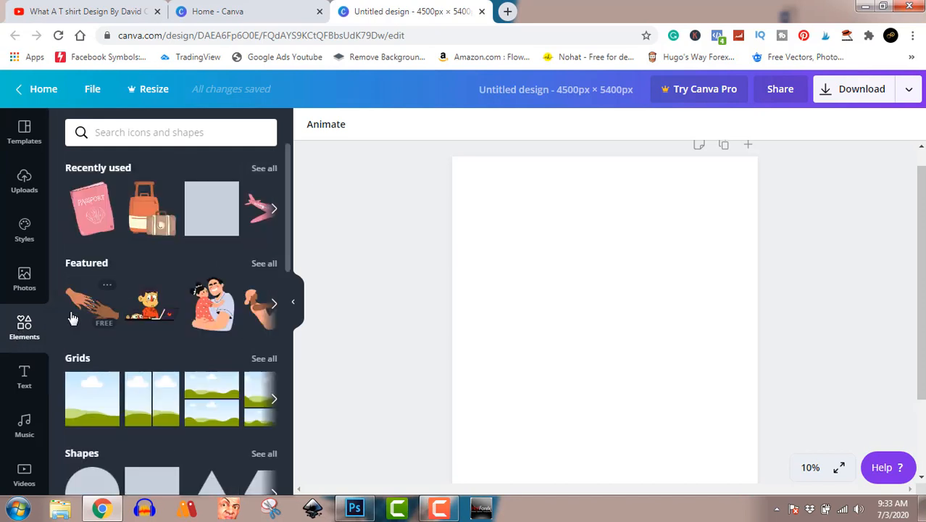
left_click(158, 134)
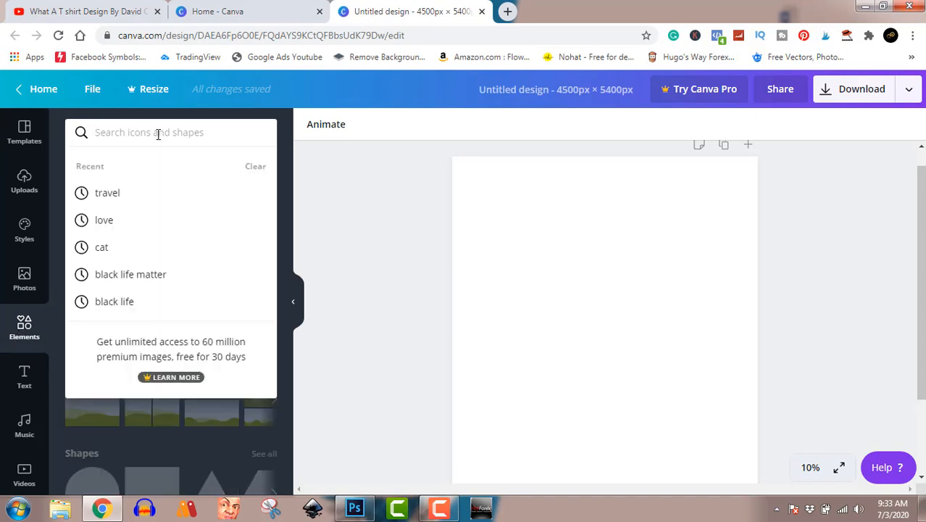
type("pineapple")
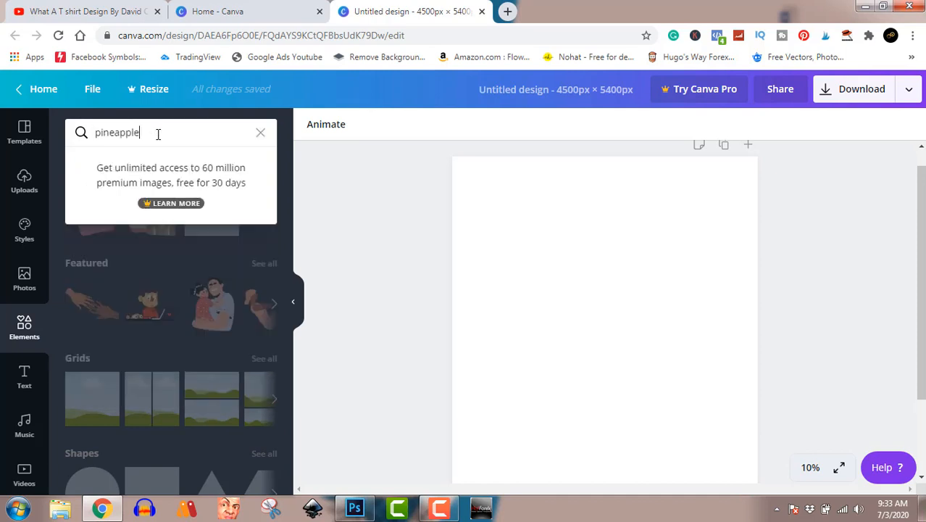
key("Return")
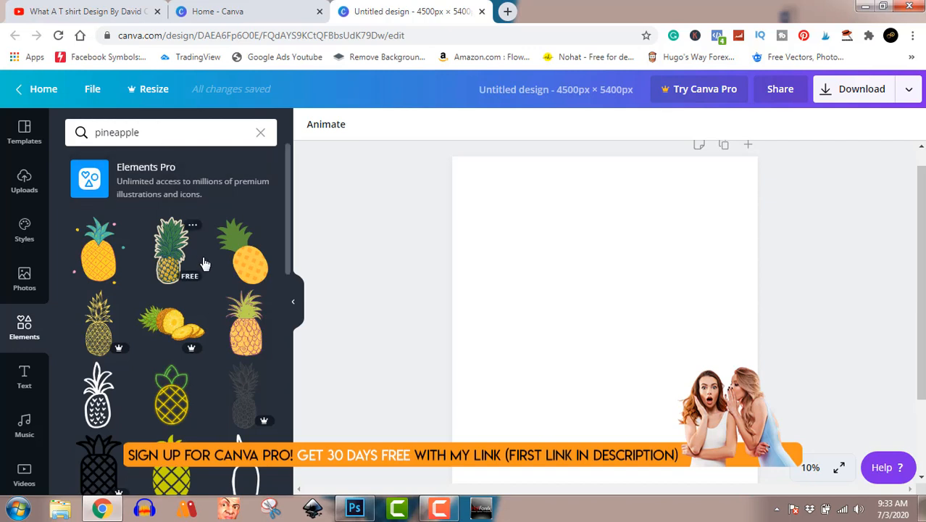
Step: Add the free pineapple-topped skull with sunglasses to the page, dismissing the Windows prompt by keeping the current color scheme permanently
scroll(205, 283, "down", 3)
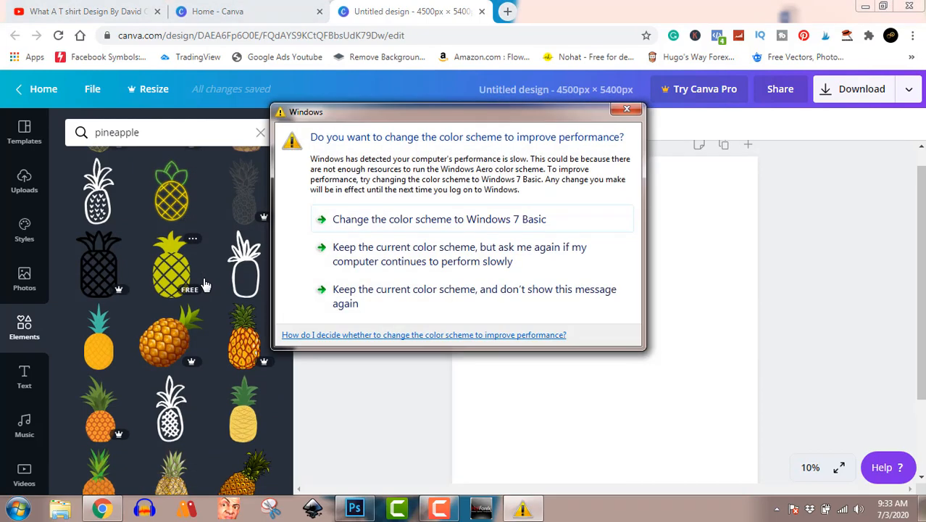
left_click(428, 295)
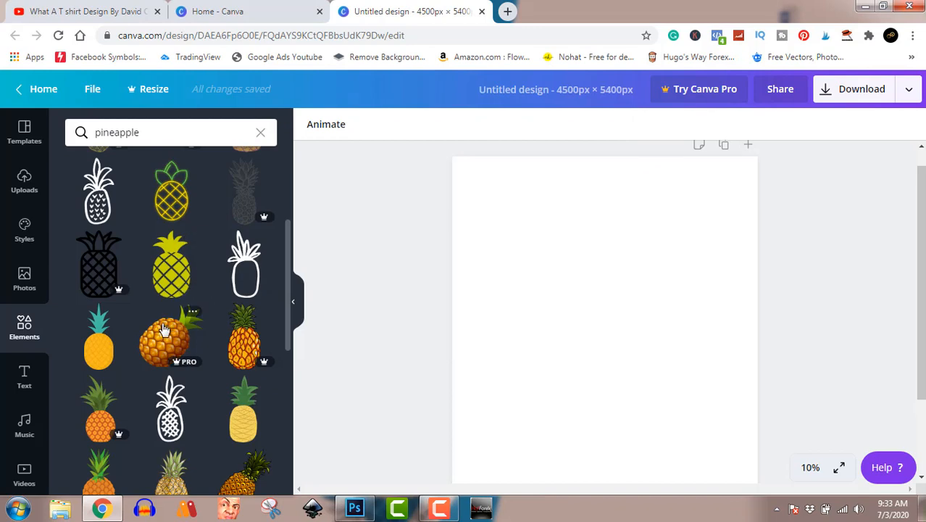
scroll(161, 318, "down", 4)
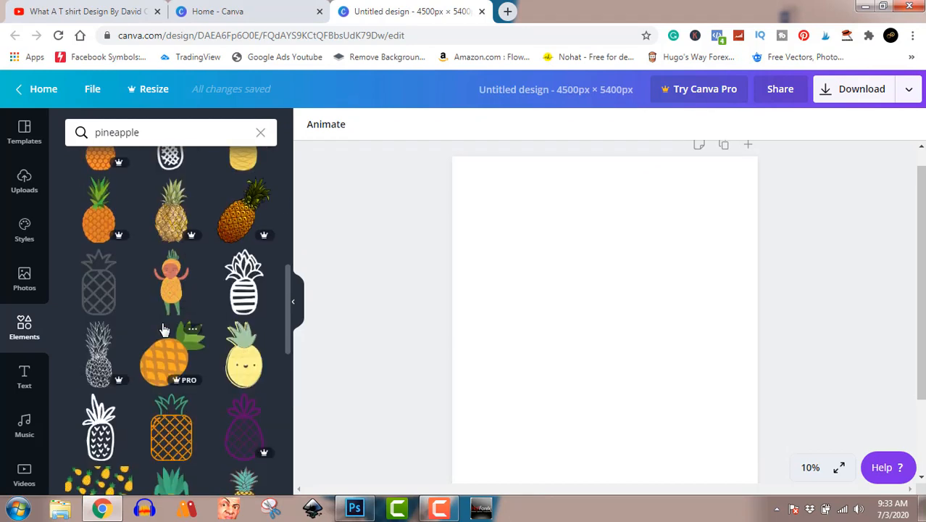
scroll(165, 330, "down", 3)
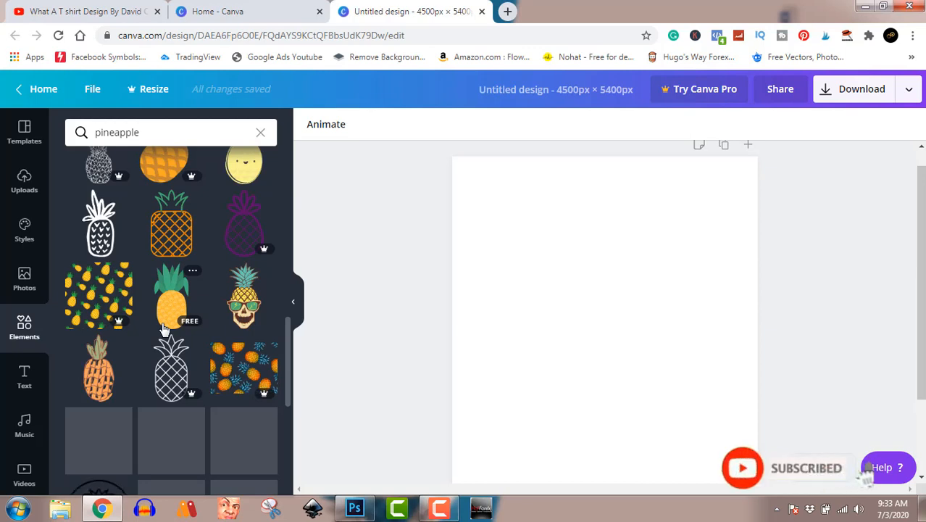
scroll(164, 330, "down", 1)
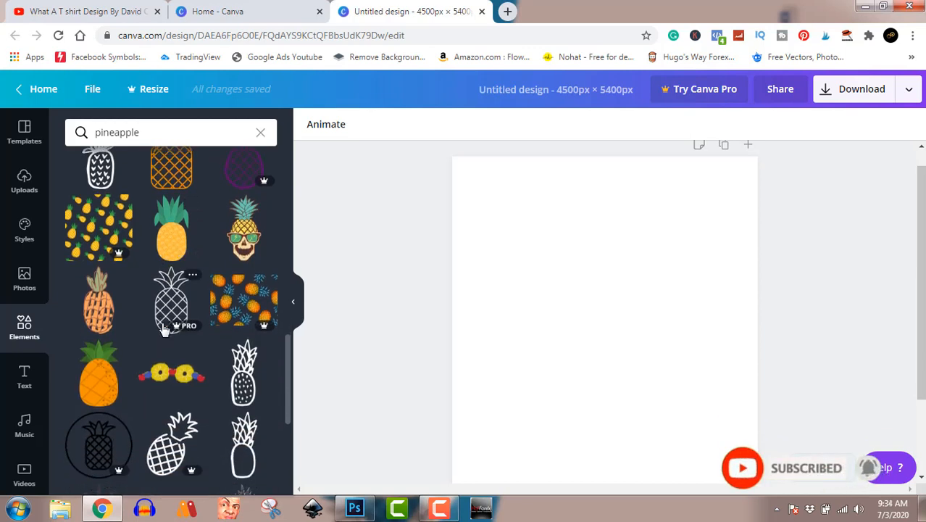
left_click(244, 245)
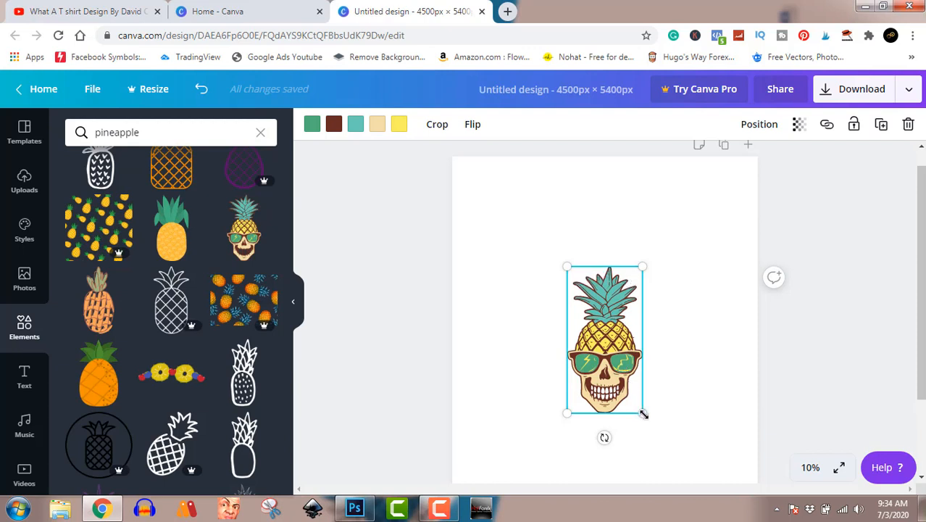
Step: Enlarge the pineapple skull to fill most of the page's height and place it near the middle of the page
left_click_drag(642, 413, 752, 504)
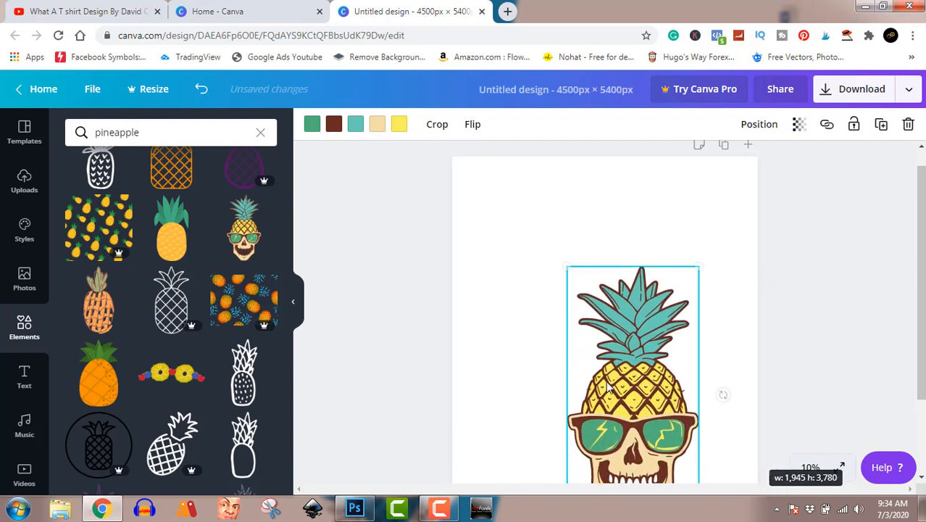
left_click_drag(646, 396, 622, 302)
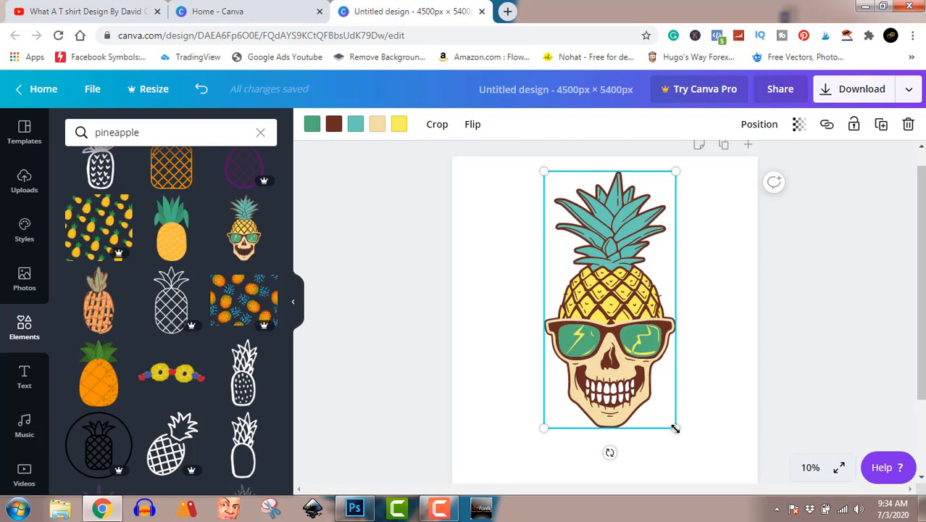
left_click_drag(675, 428, 697, 425)
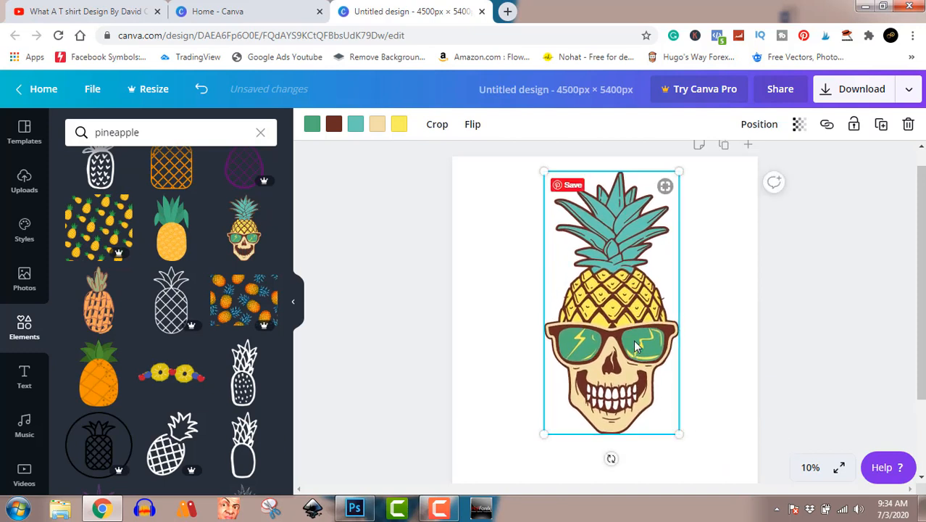
left_click(819, 305)
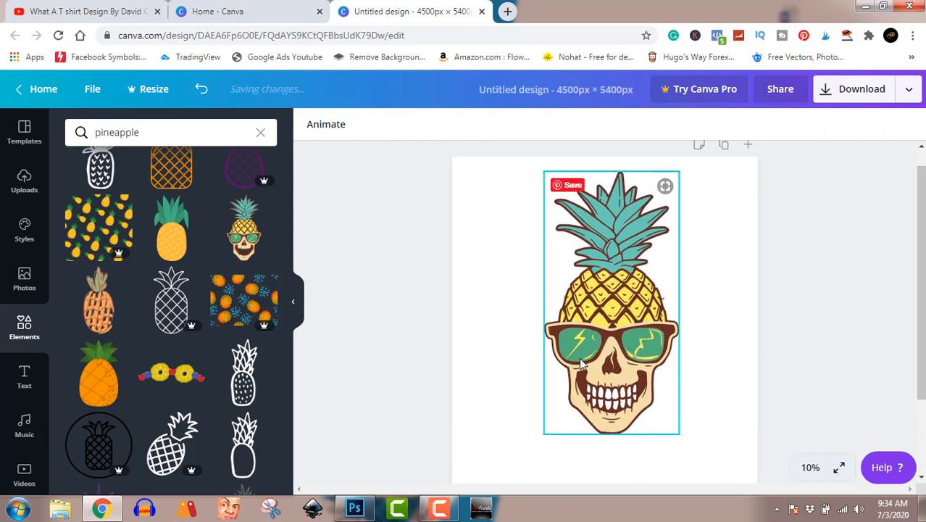
mouse_move(604, 333)
left_mouse_down()
mouse_move(617, 334)
mouse_move(607, 349)
left_mouse_up()
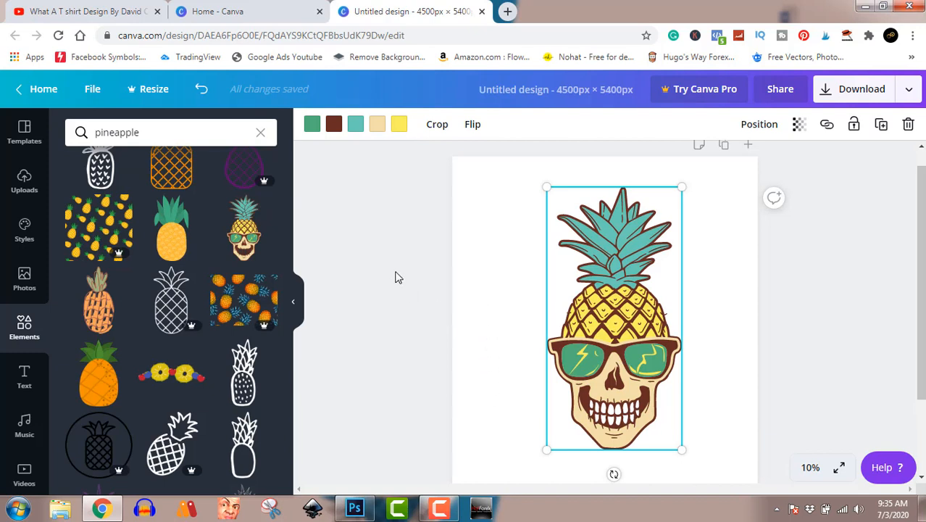
Step: Add a heading reading "This Is Me" and enlarge it to font size 479
left_click(25, 377)
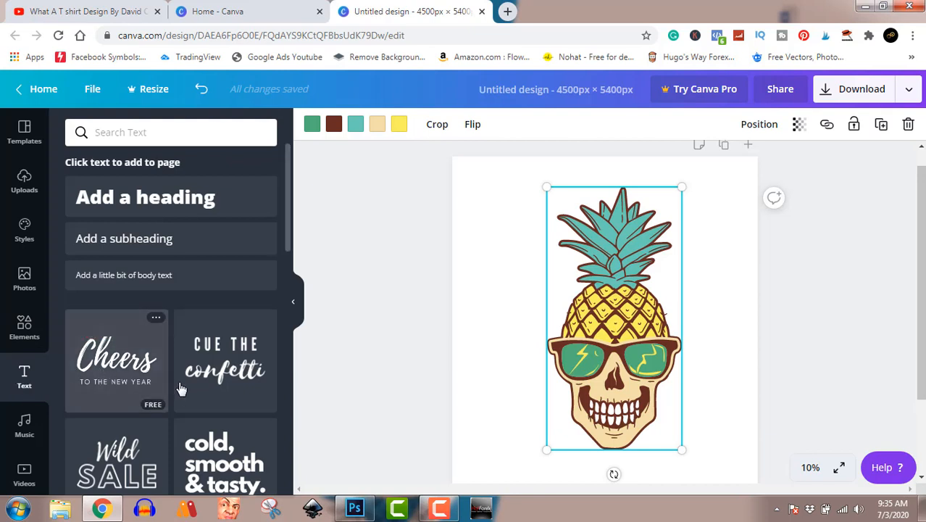
left_click(177, 207)
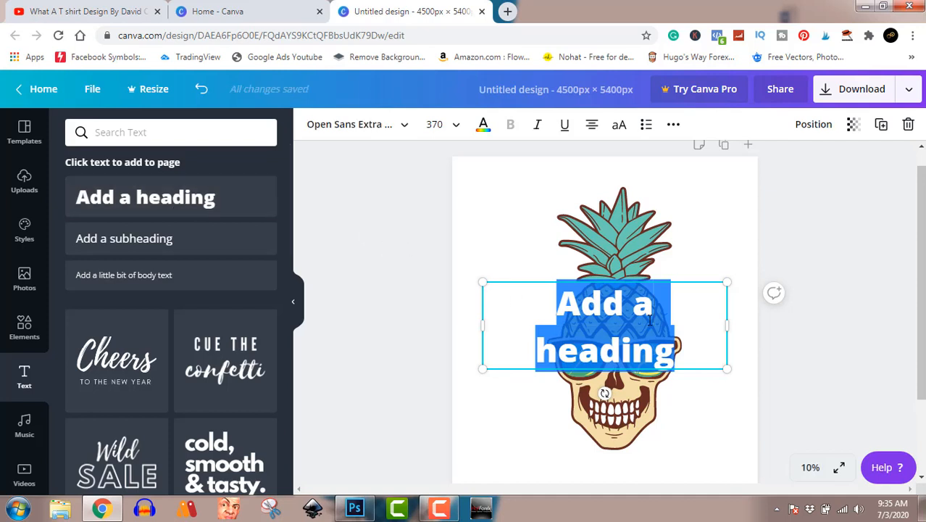
type("This")
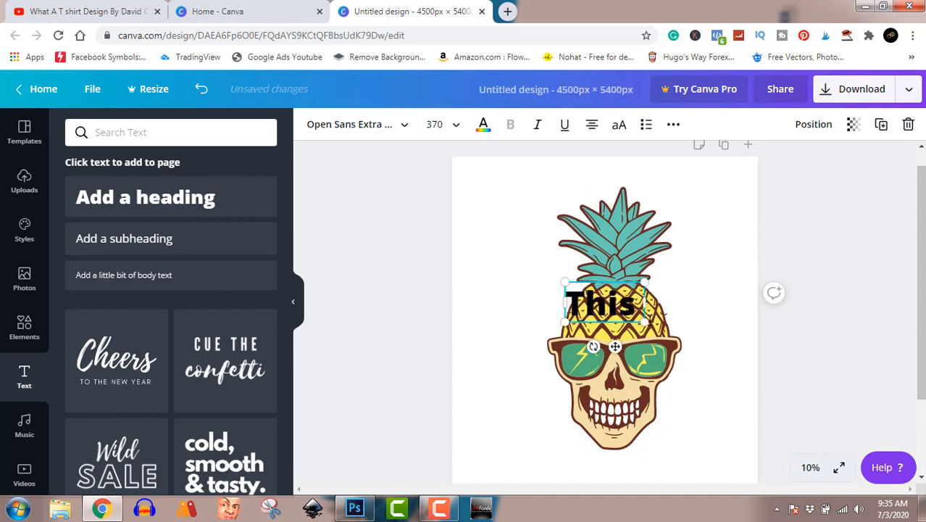
type(" Is")
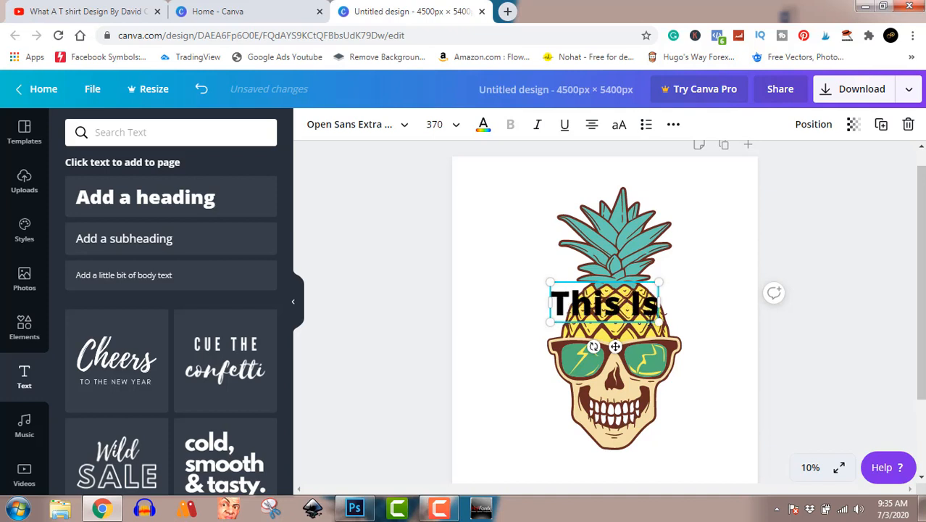
type(" Me")
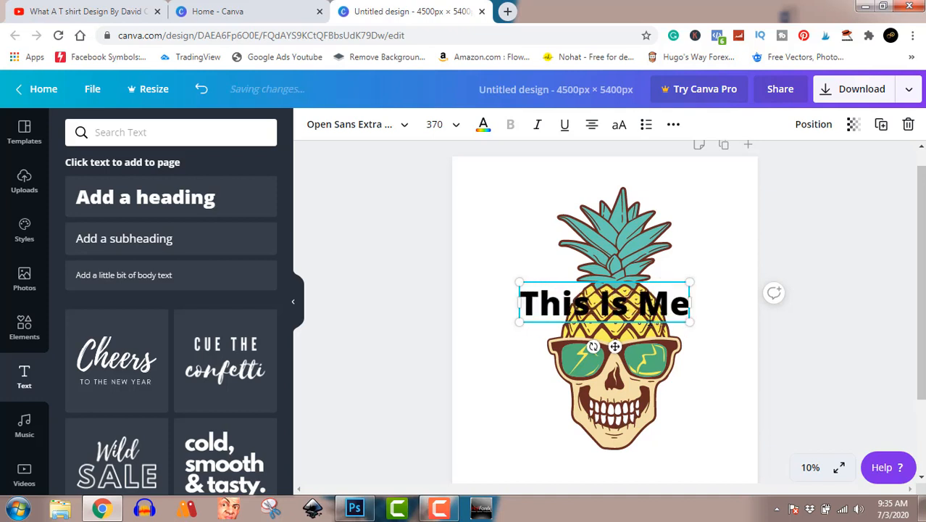
left_click_drag(689, 322, 741, 334)
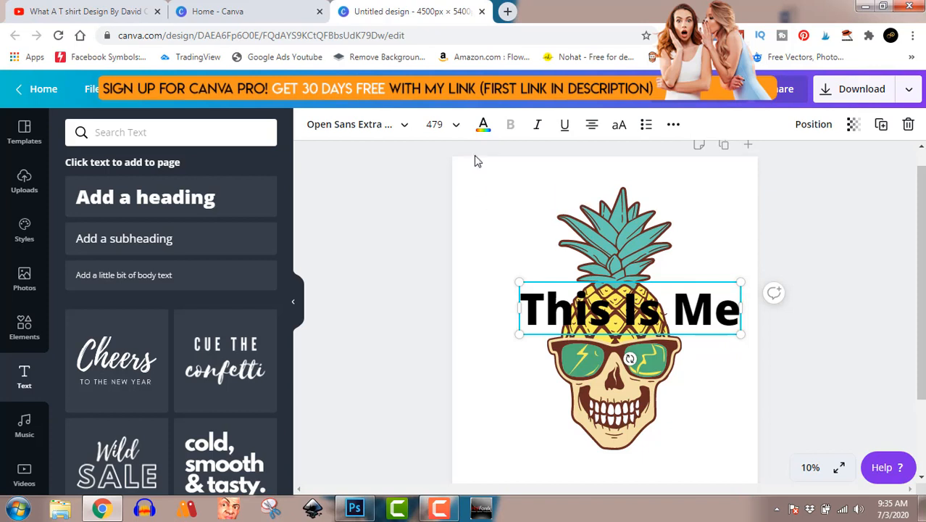
Step: Try yellow on the "This Is Me" heading, then recolor it with the light beige from the document colors
left_click(482, 126)
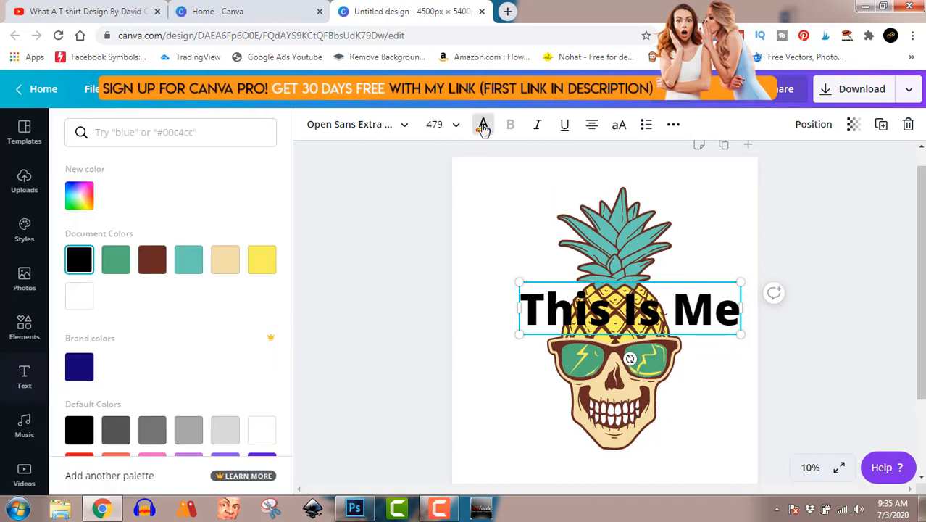
left_click(261, 259)
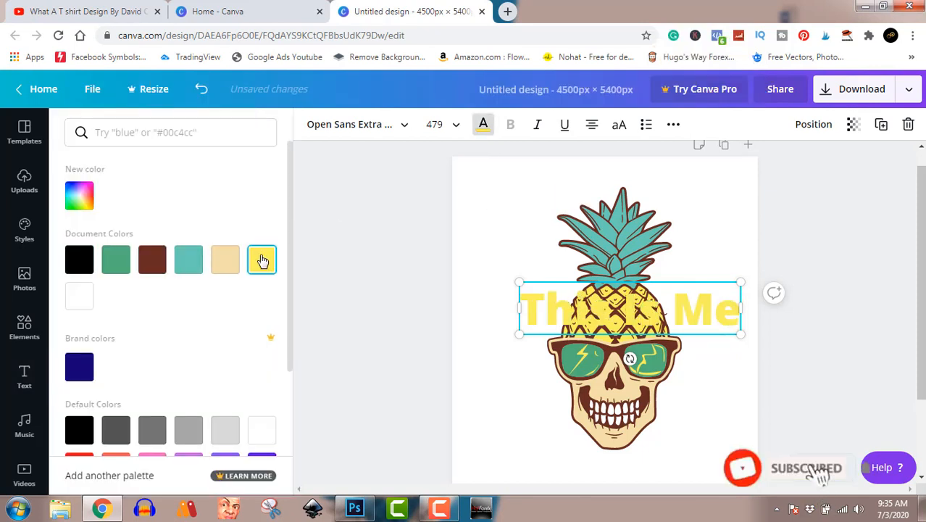
left_click(233, 266)
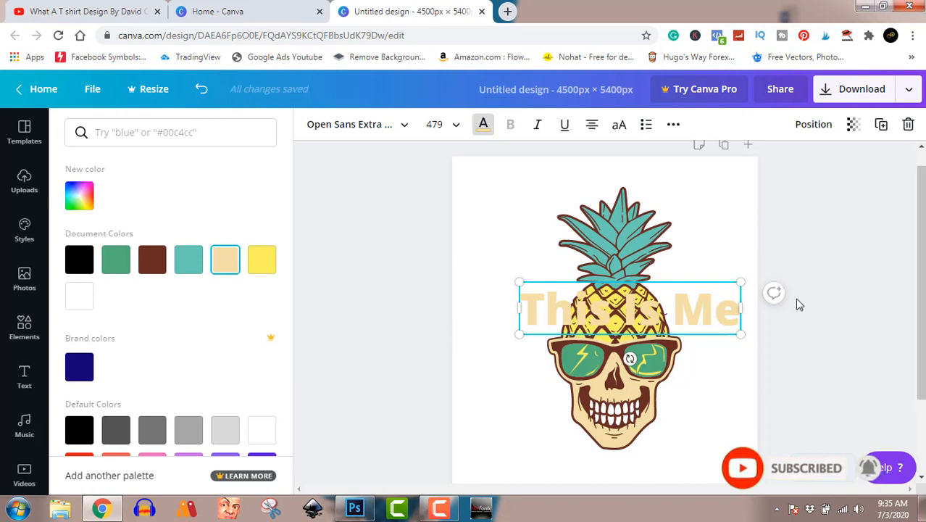
left_click(829, 339)
left_click(850, 348)
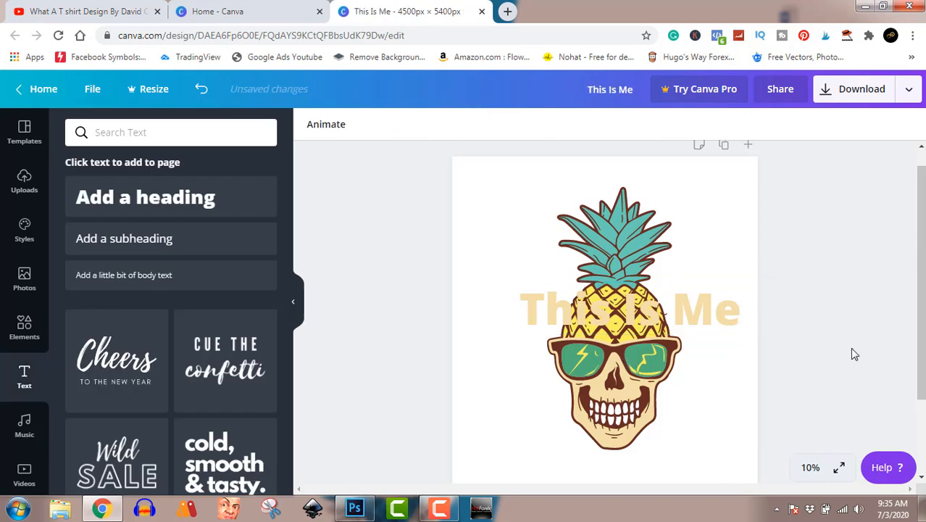
Step: Move the "This Is Me" heading down over the skull's chin, centered on the page
left_click(683, 335)
left_click_drag(685, 310, 663, 449)
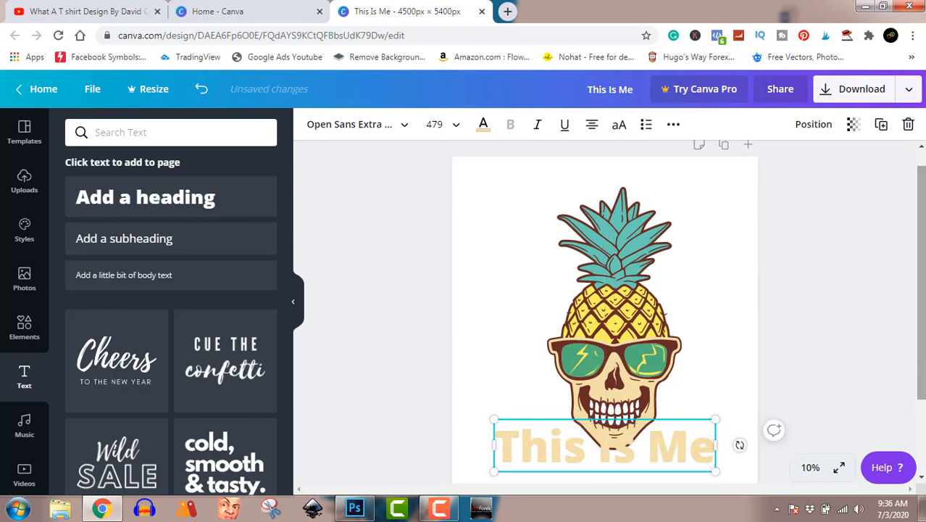
left_click_drag(922, 290, 922, 352)
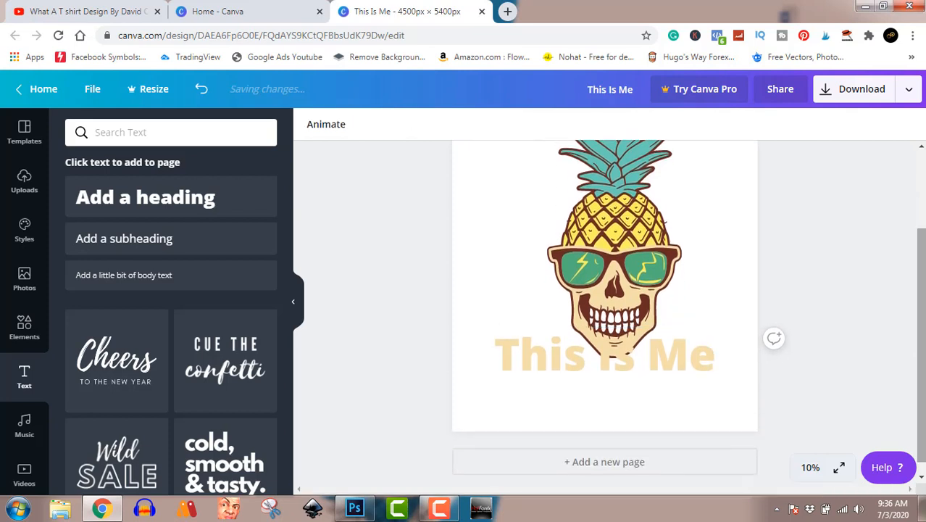
left_click_drag(672, 361, 670, 363)
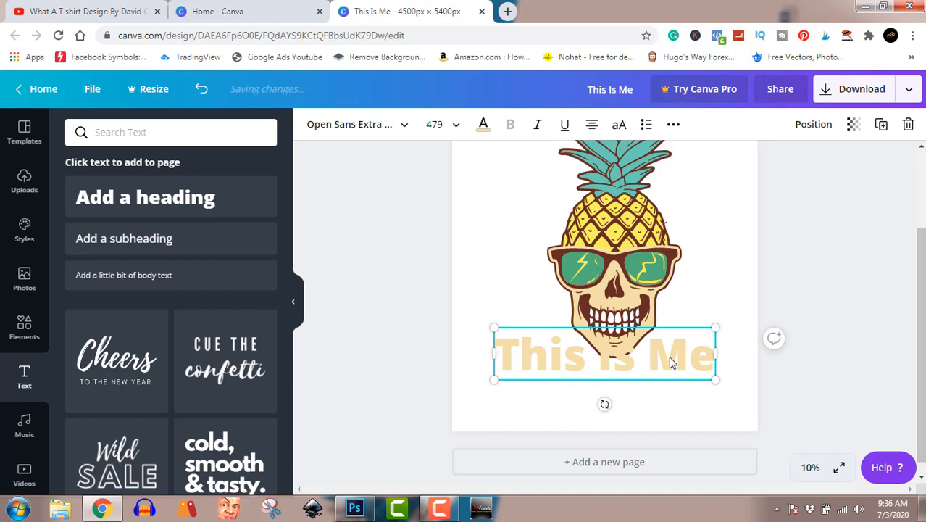
Step: Move the "This Is Me" heading slightly up over the skull's chin and send it to the back, behind the skull
left_click_drag(669, 356, 672, 343)
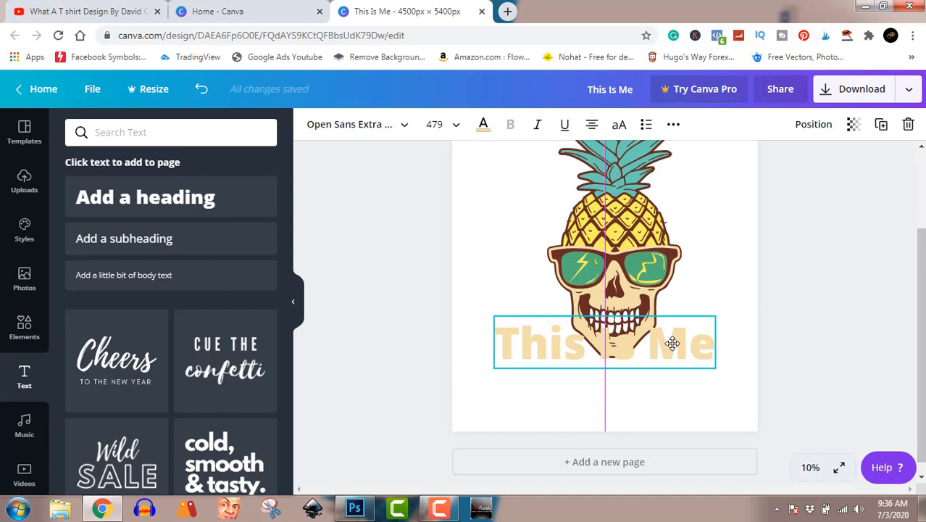
left_click_drag(673, 343, 672, 344)
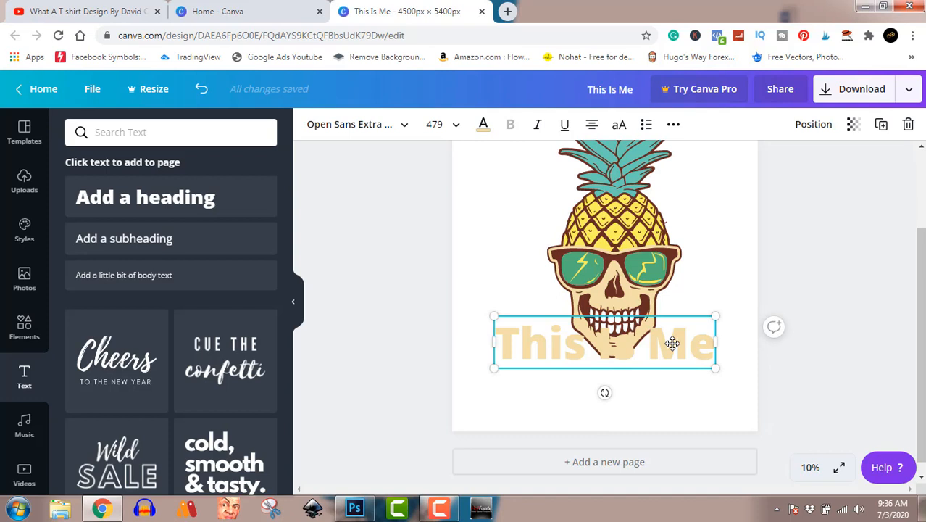
right_click(672, 350)
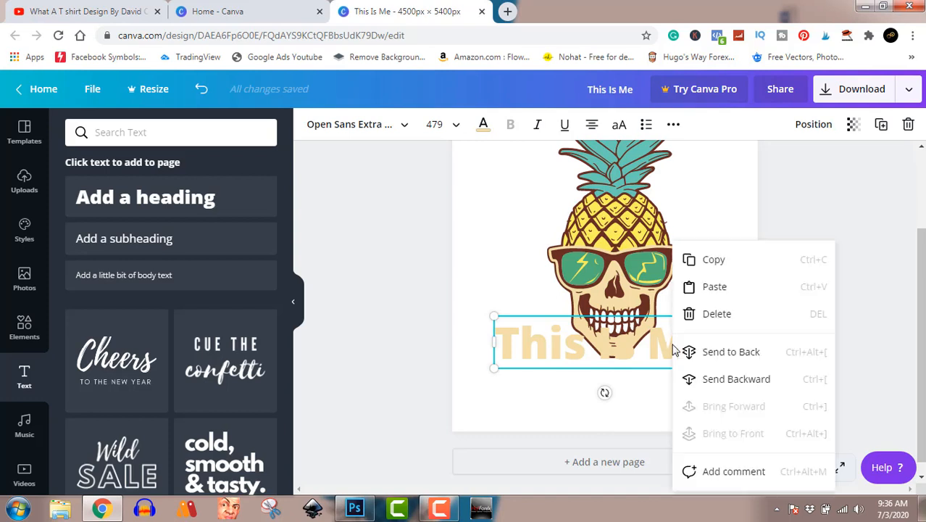
left_click(708, 352)
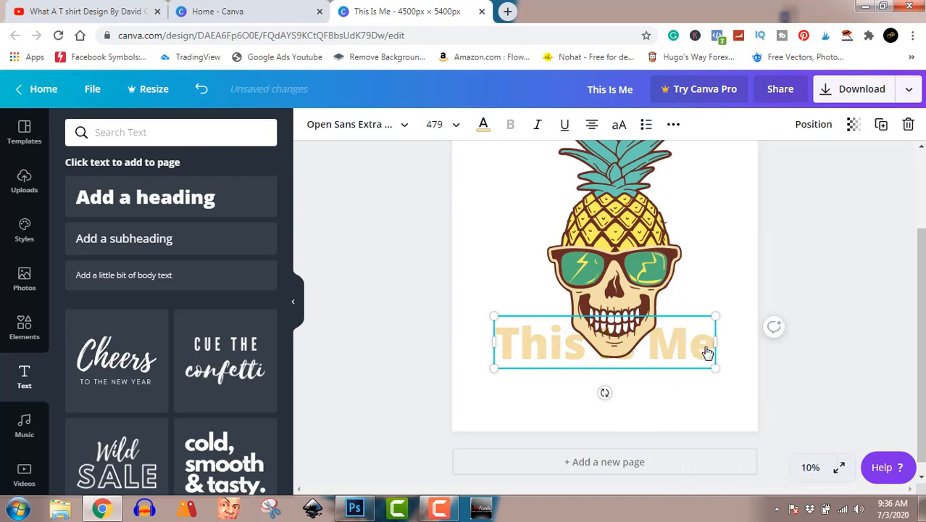
left_click_drag(682, 350, 682, 346)
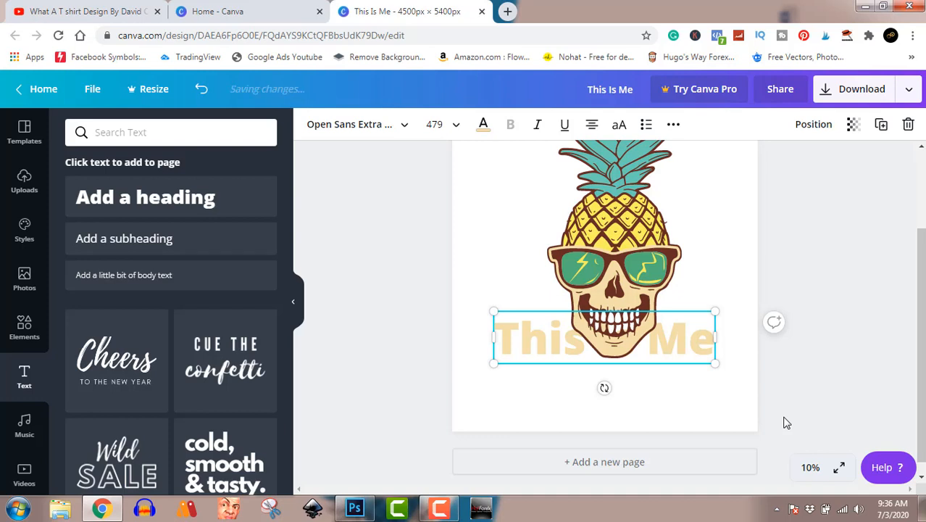
left_click(834, 350)
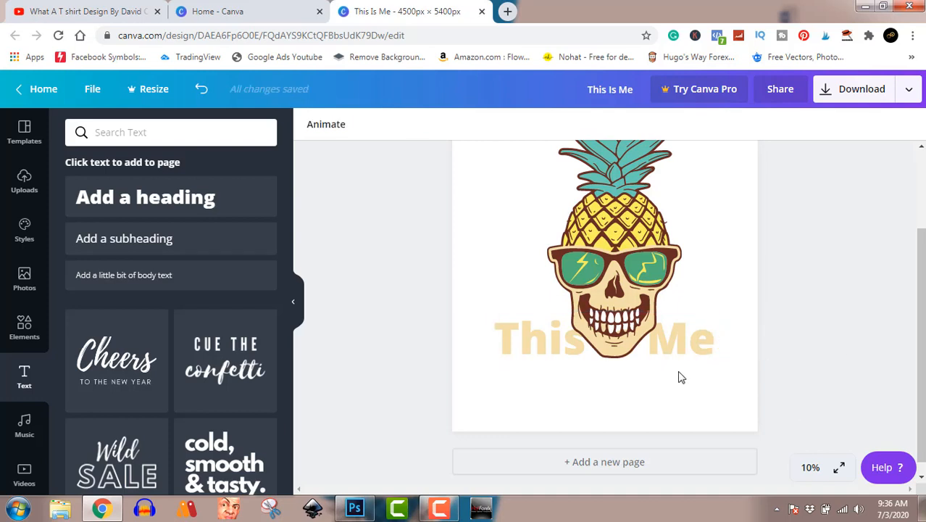
Step: Duplicate the "This Is Me" heading directly below the original and change the copy's text to "IS"
left_click(696, 358)
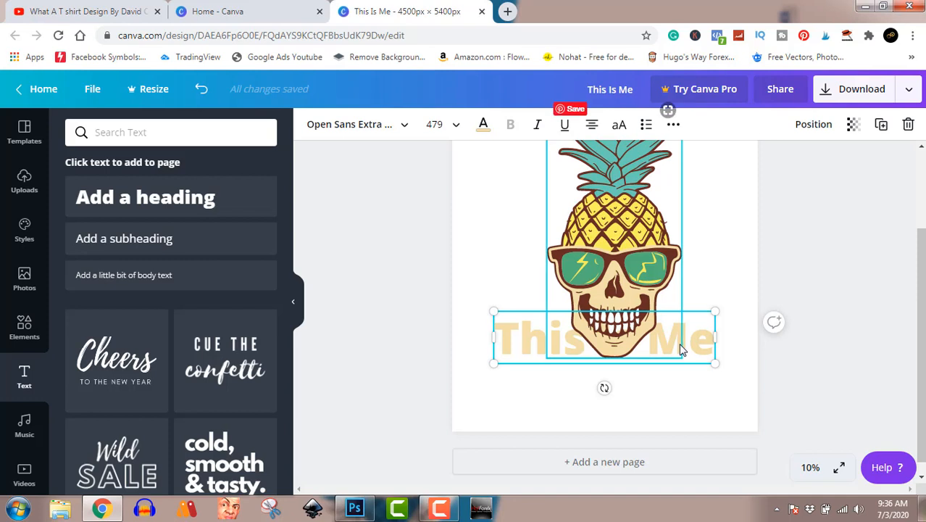
key("alt")
left_click(828, 231)
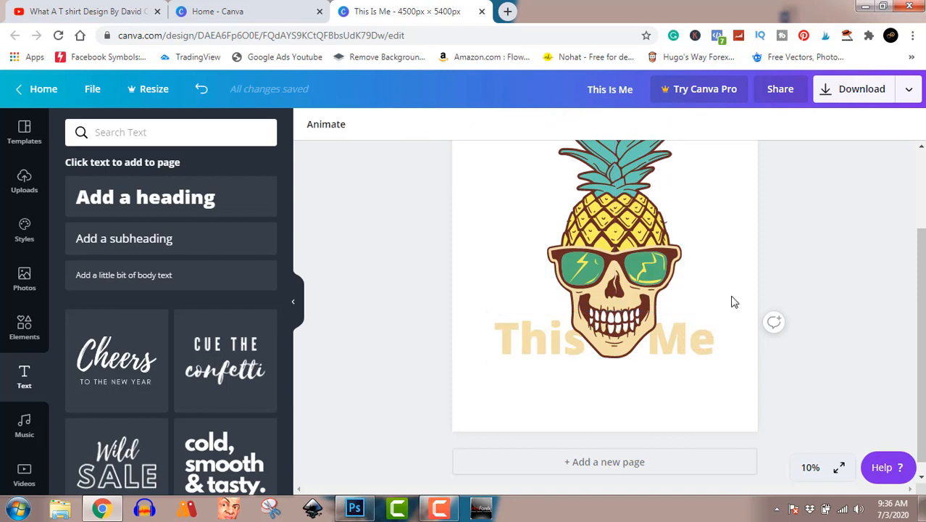
left_click(687, 340)
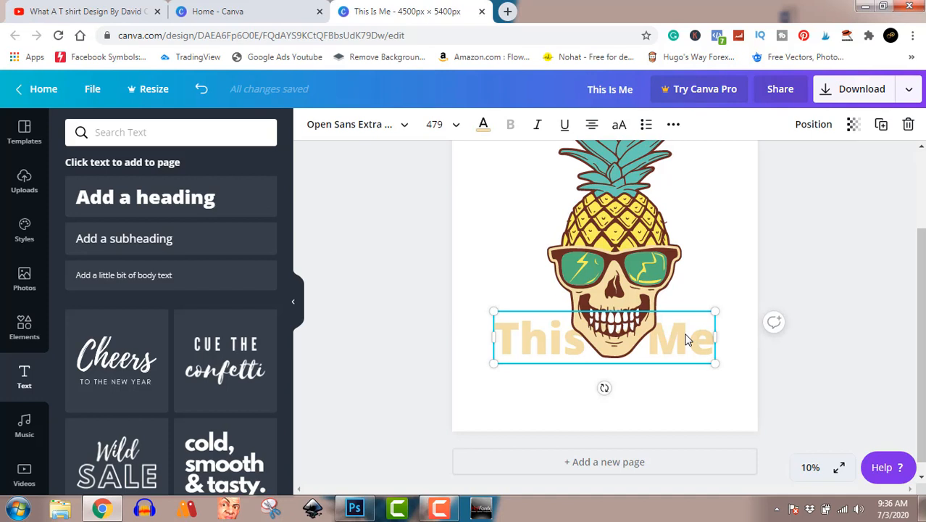
left_click_drag(687, 340, 690, 392)
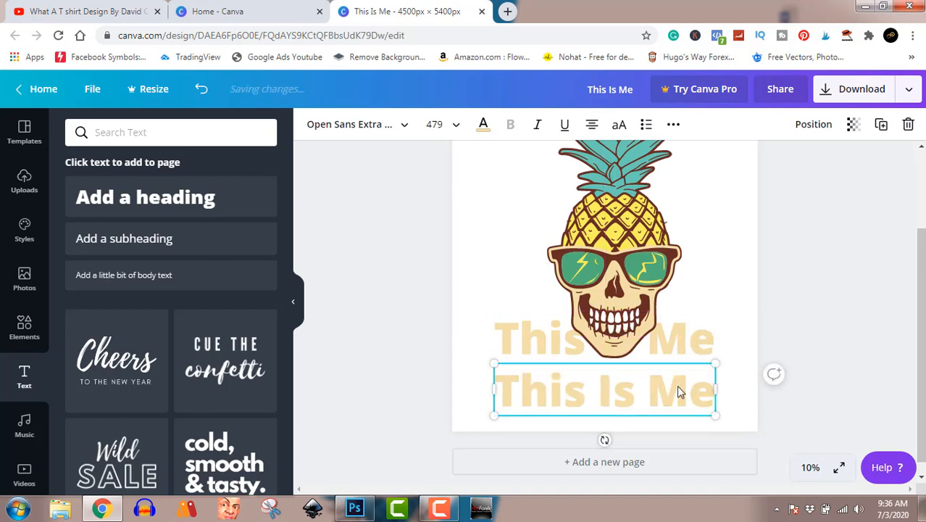
double_click(680, 392)
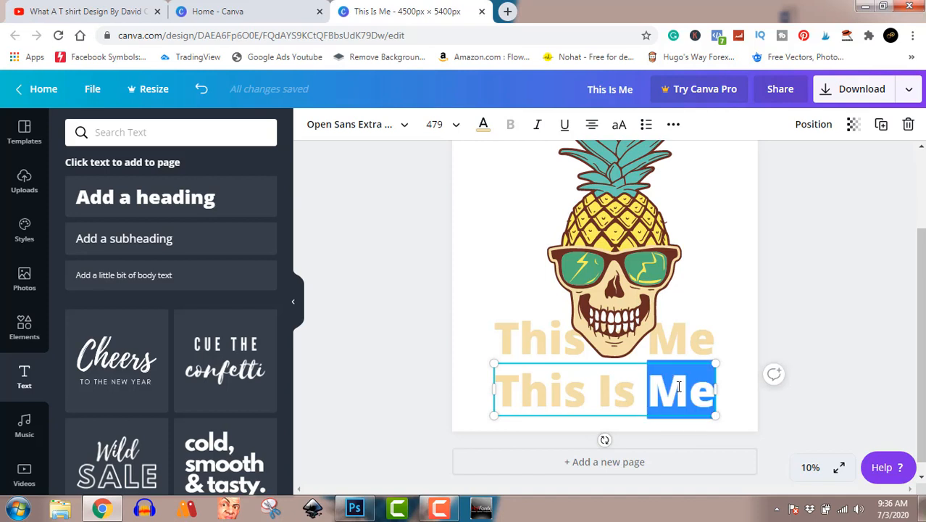
key("ctrl+a")
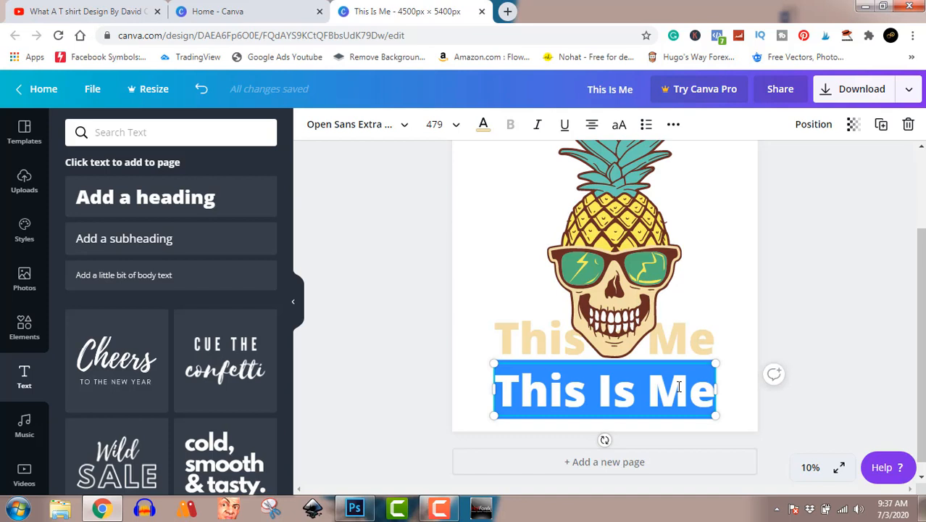
type("IS")
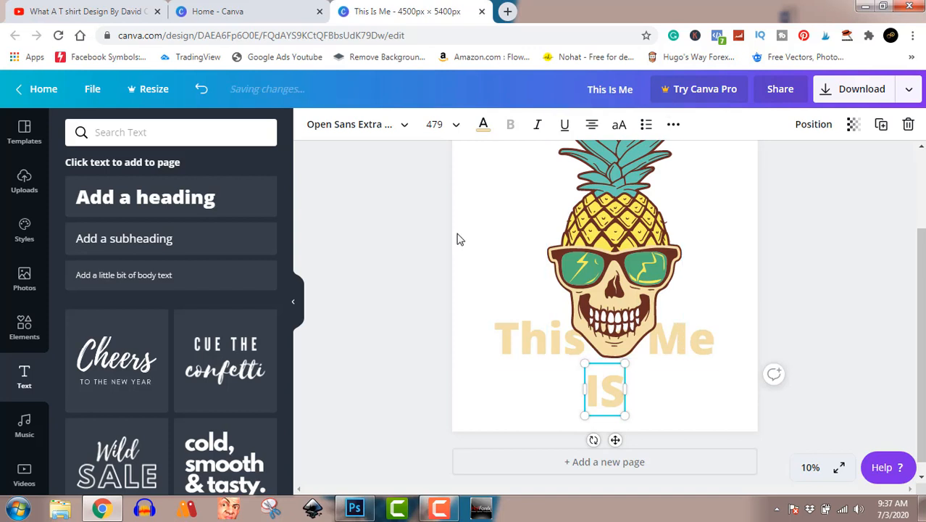
Step: Recolor the "IS" text with the yellow from the document colors
left_click(484, 127)
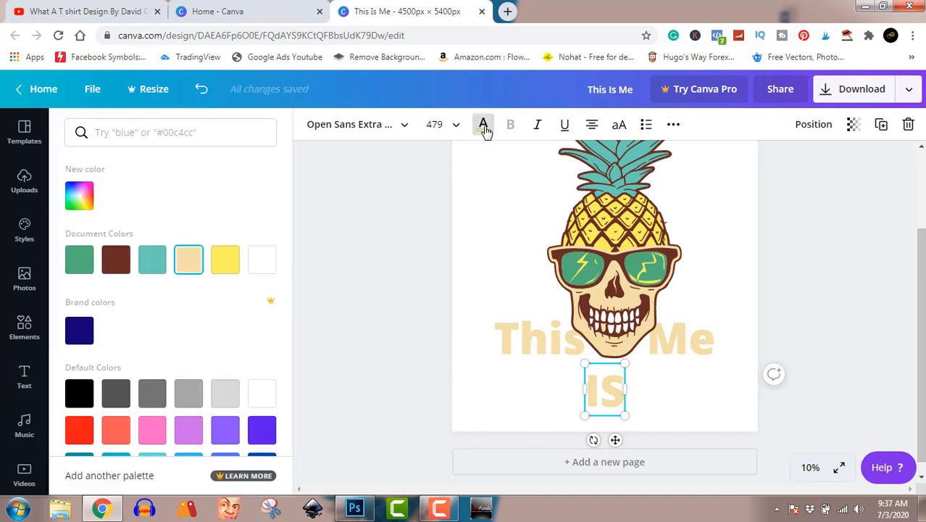
left_click(226, 265)
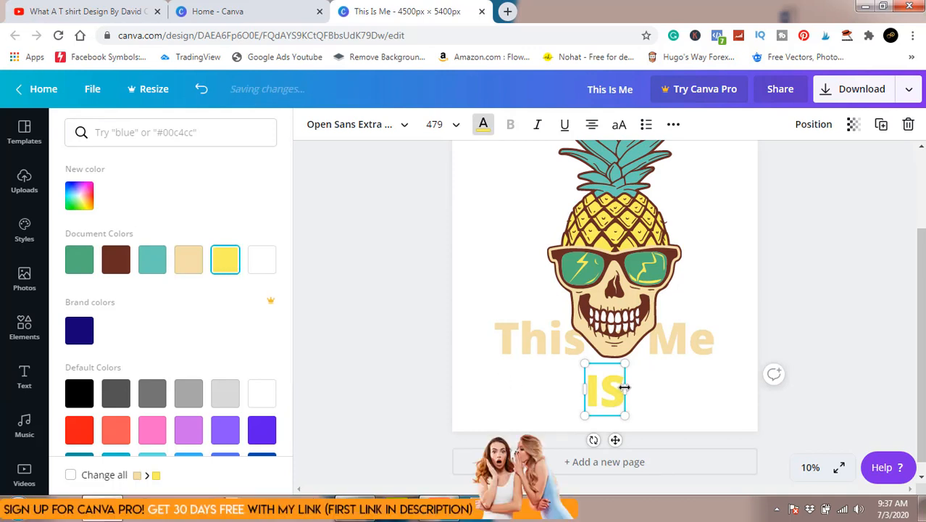
left_click(820, 316)
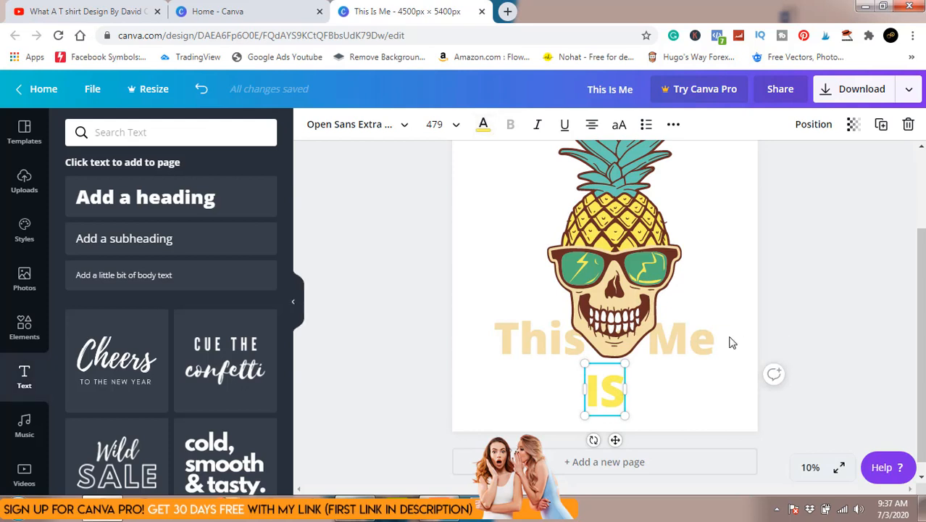
left_click(830, 290)
Step: Move the "IS" text up onto the skull's chin, centered under it, and bring it forward in front of the skull
left_click_drag(624, 391, 625, 362)
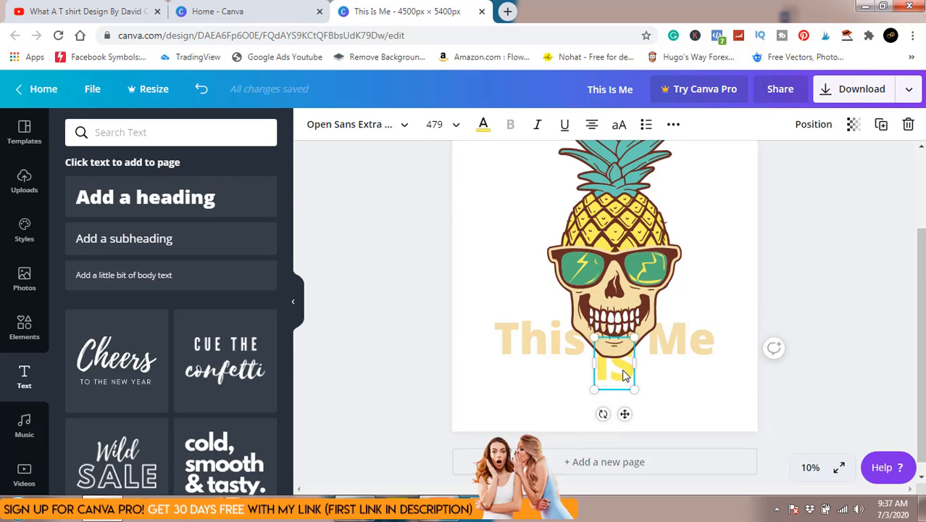
right_click(623, 376)
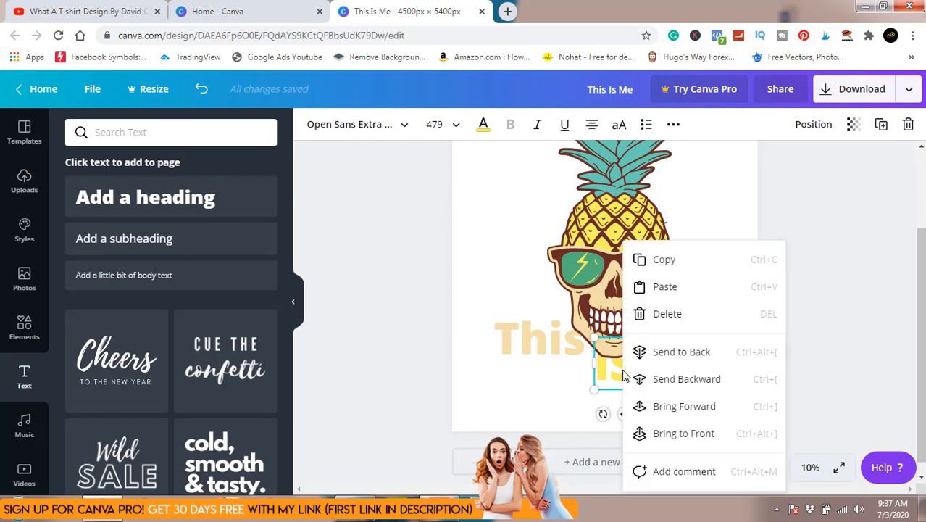
left_click(676, 406)
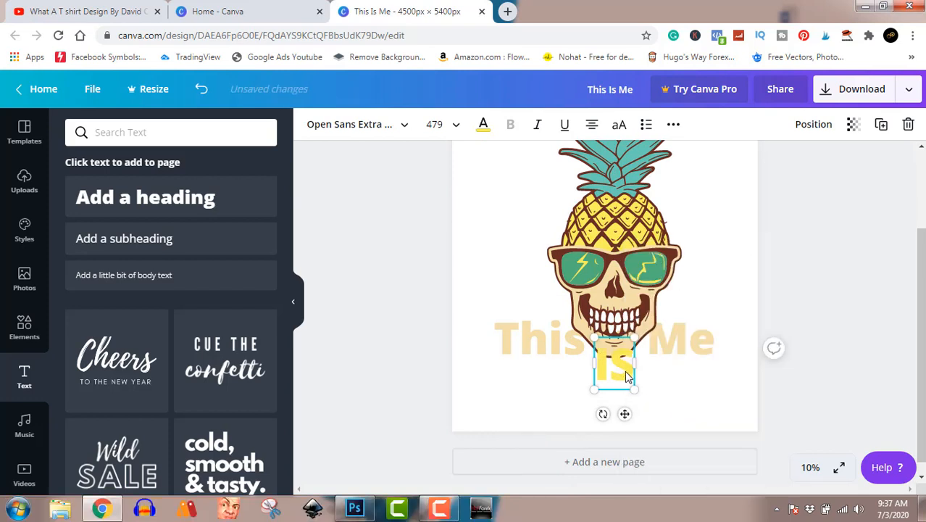
left_click_drag(625, 370, 625, 362)
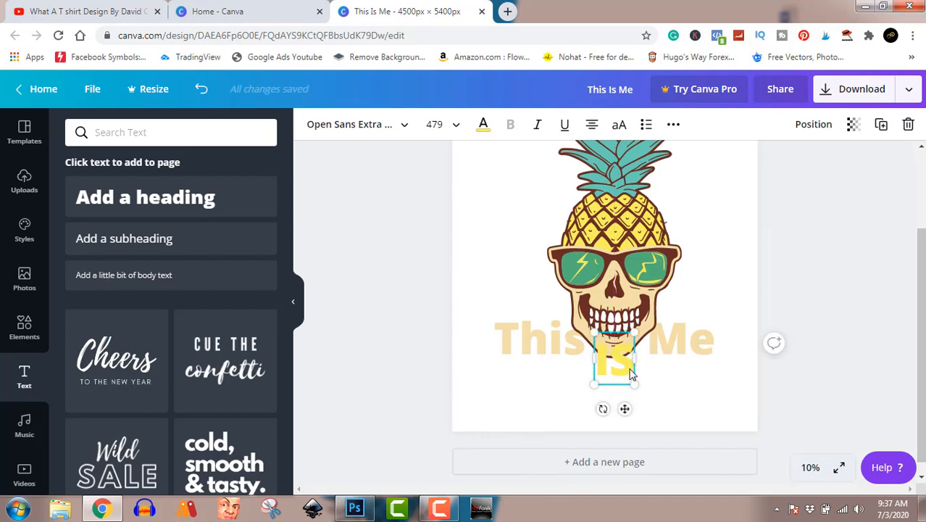
left_click(875, 282)
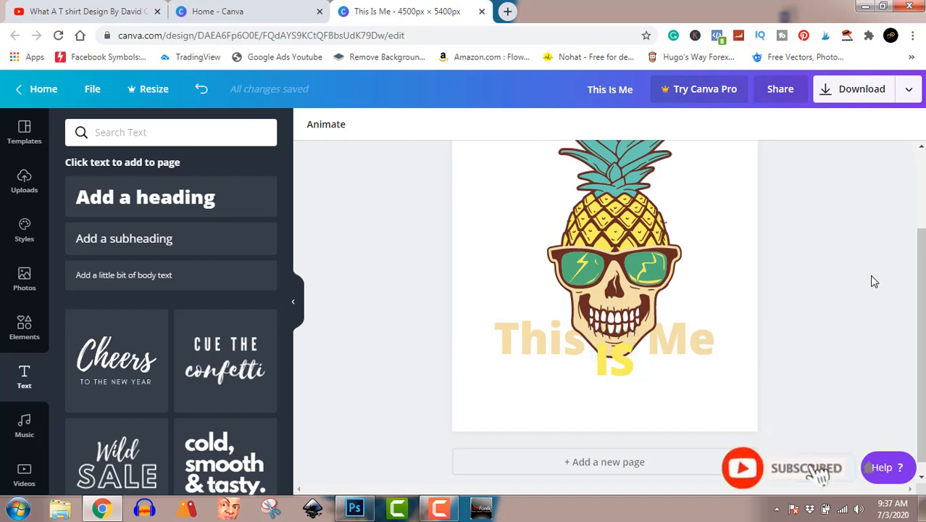
Step: Change the yellow text on the chin to lowercase "is"
left_click(624, 362)
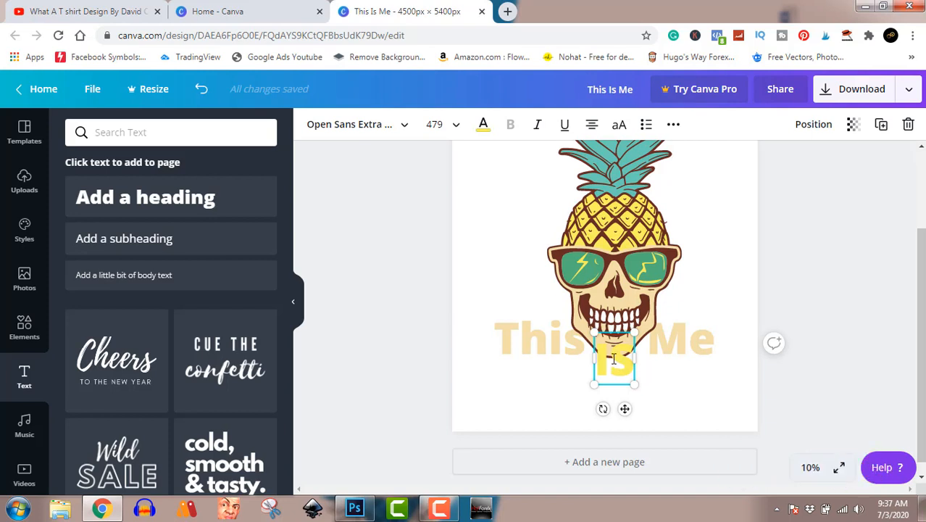
double_click(613, 358)
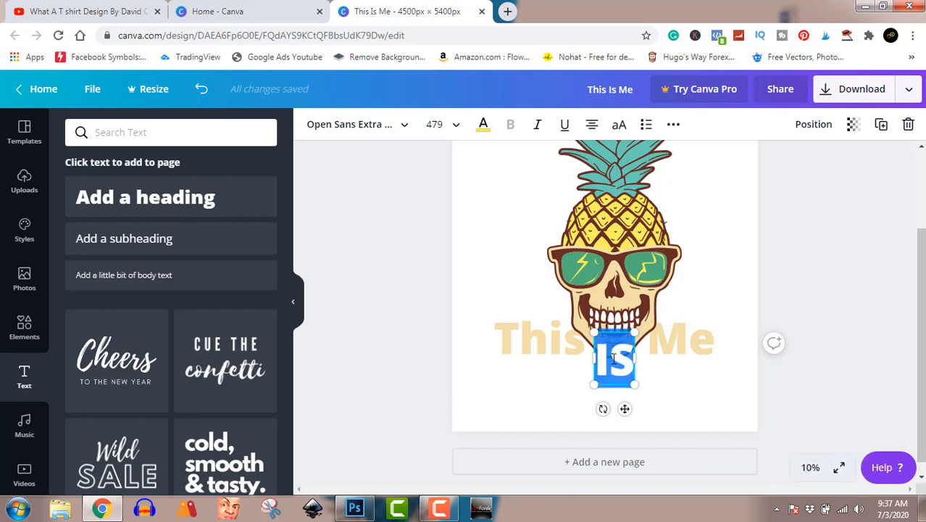
type("Is")
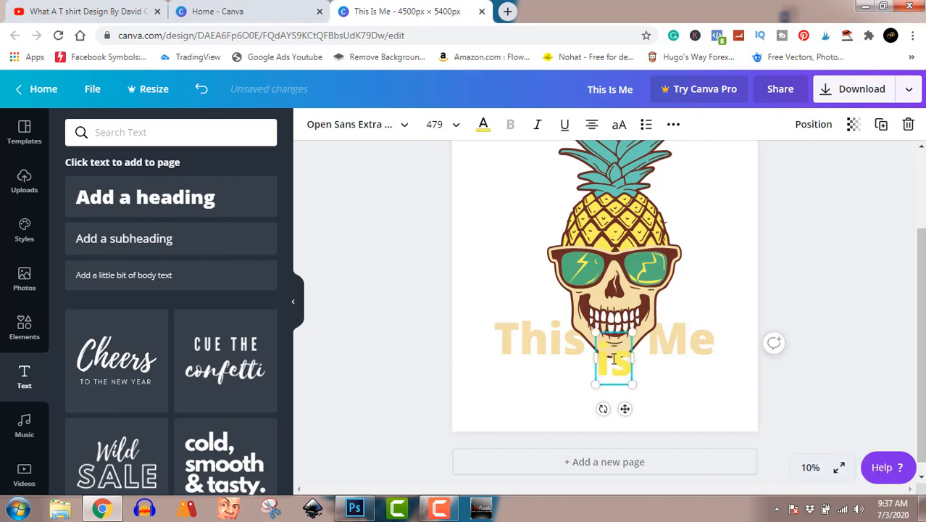
left_click(834, 306)
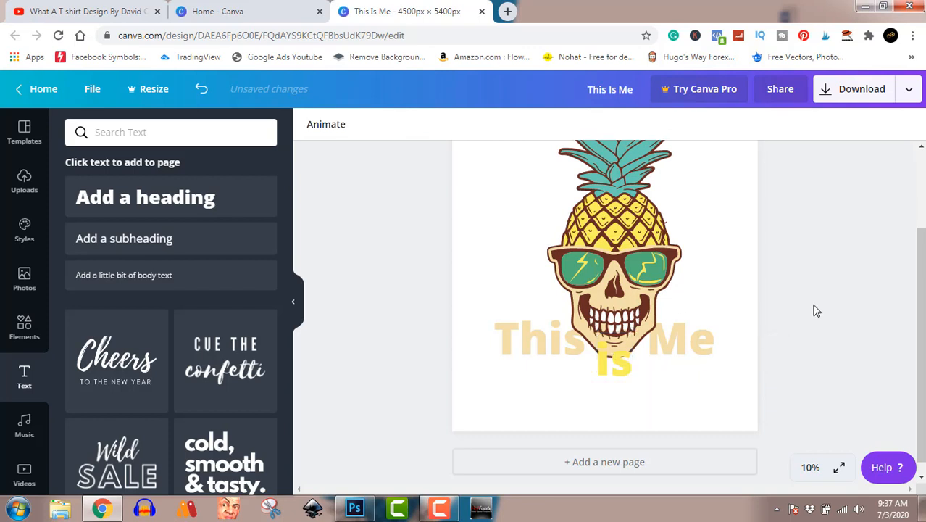
Step: Nudge the yellow text on the chin slightly down and change its wording back to uppercase "IS"
left_click_drag(627, 369, 628, 368)
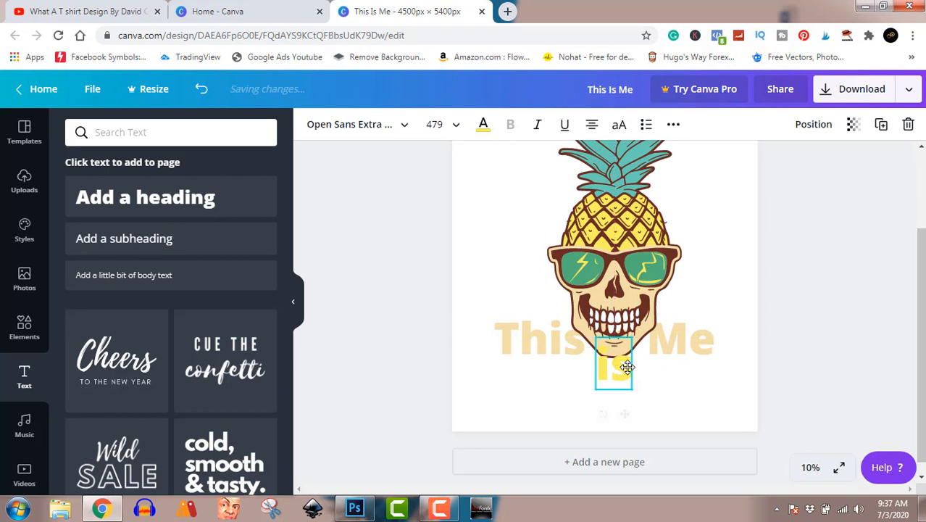
double_click(628, 367)
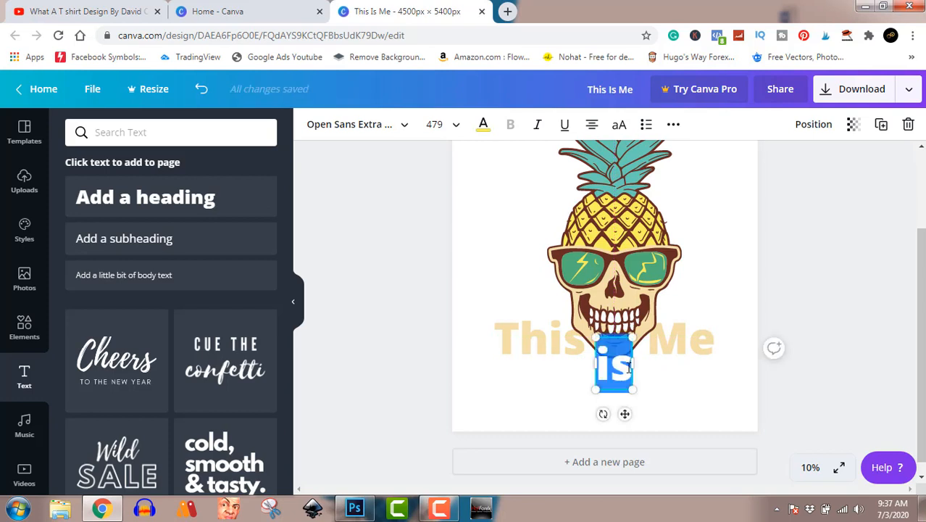
type("Is")
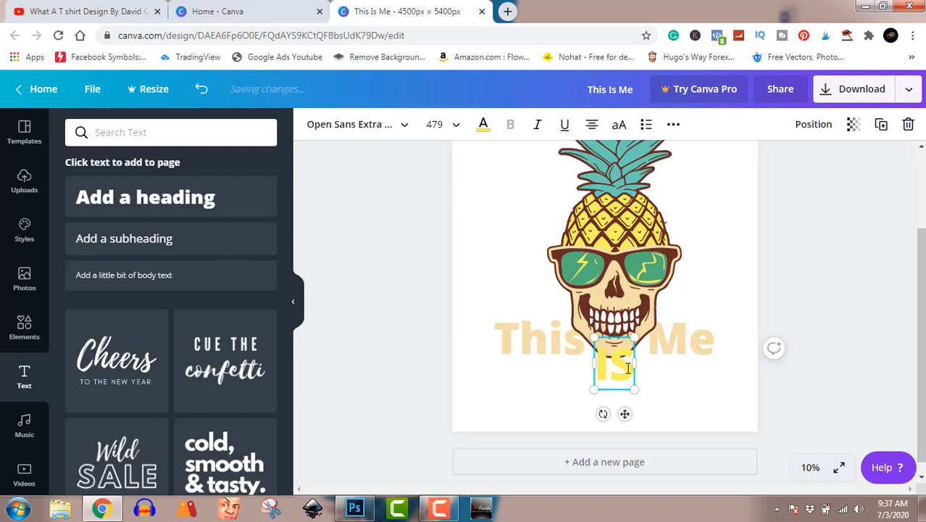
Step: Recolor the "IS" text green and the "This Is Me" heading yellow, using the document colors
left_click(484, 130)
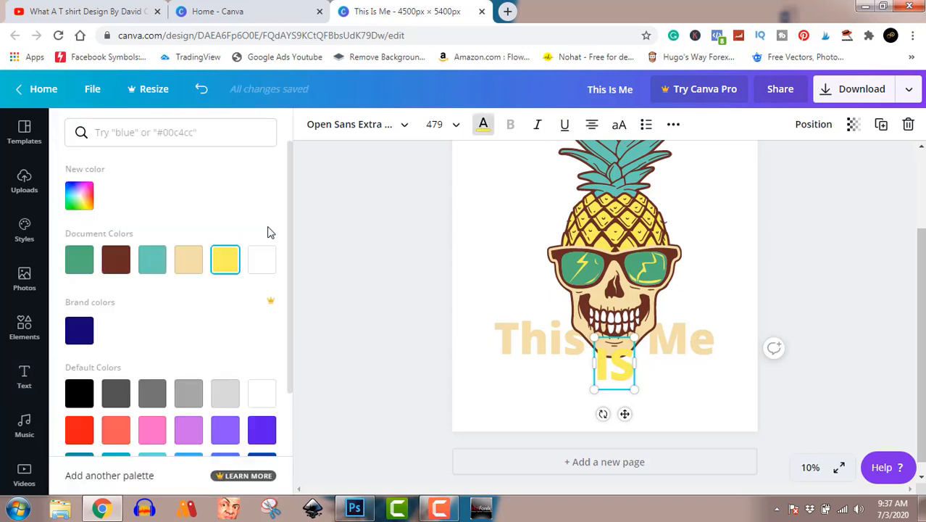
left_click(84, 259)
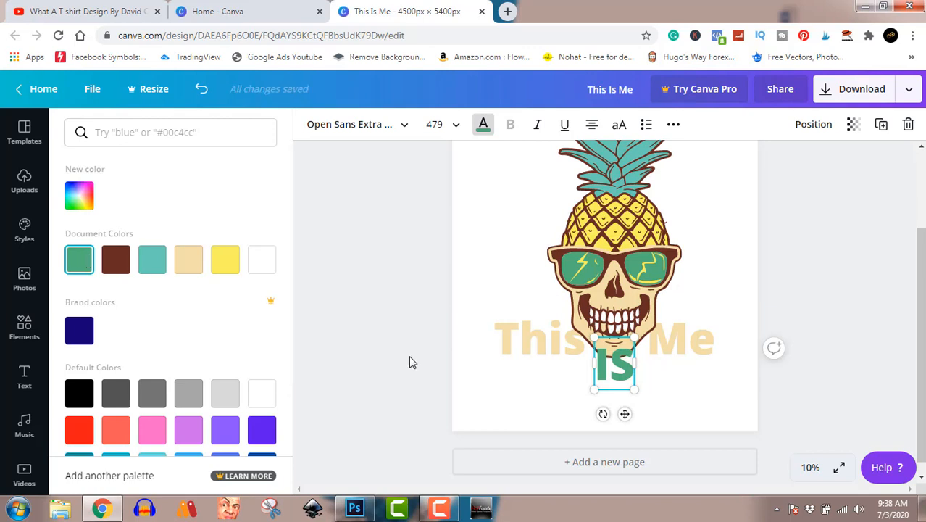
left_click(531, 332)
left_click(226, 261)
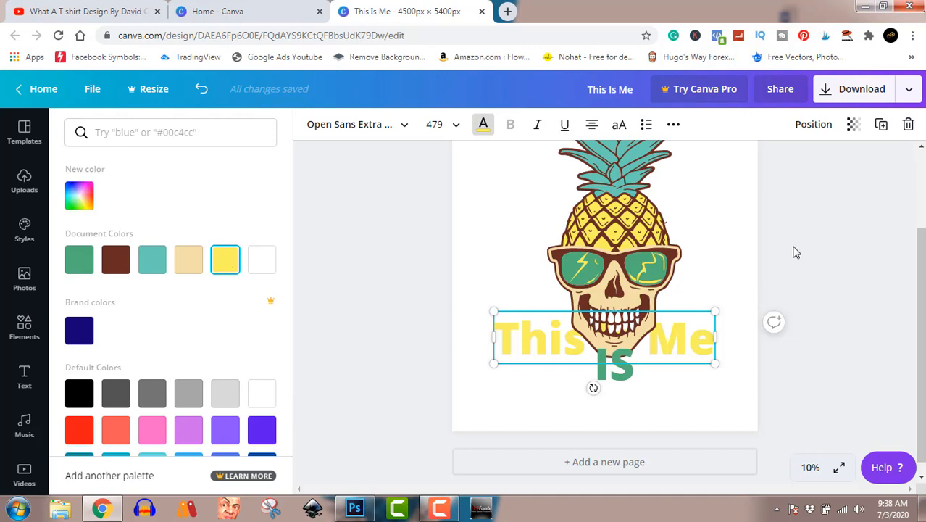
left_click(836, 247)
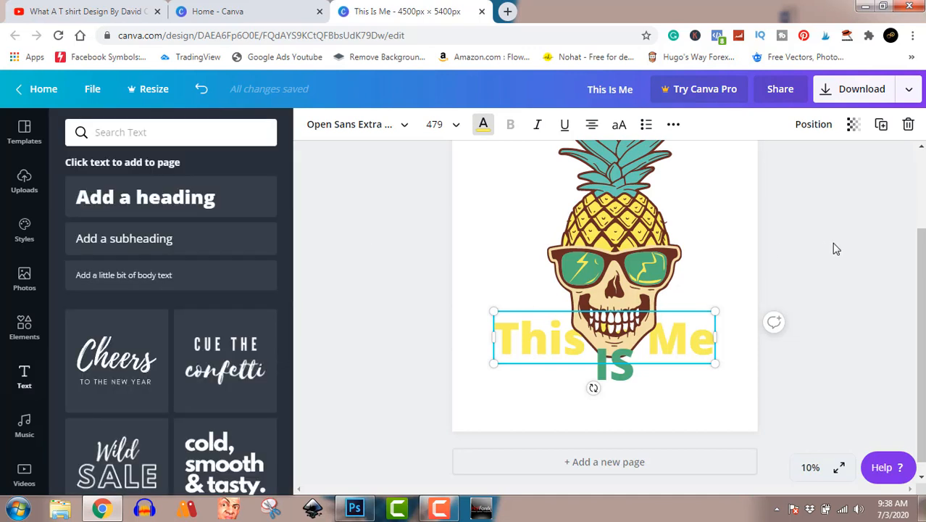
left_click(850, 290)
Step: Download the finished design as a PNG file
scroll(921, 311, "up", 2)
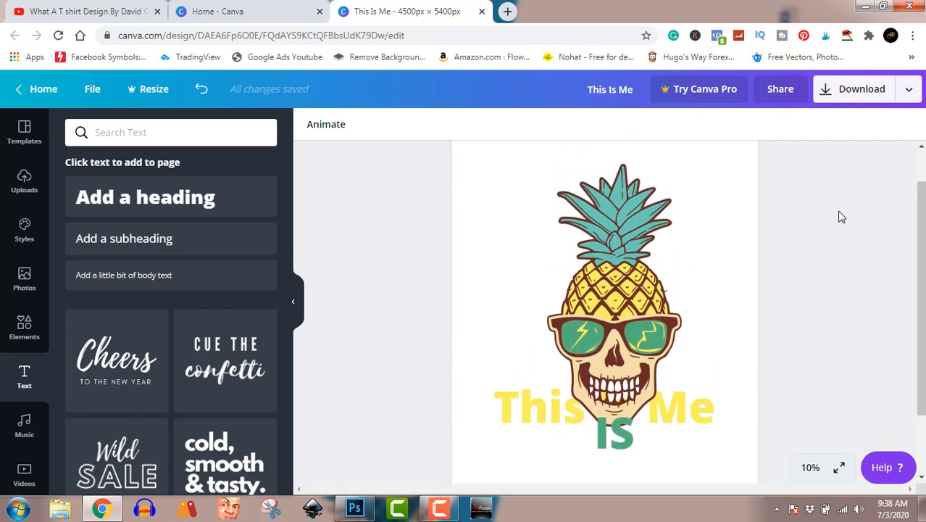
left_click(862, 103)
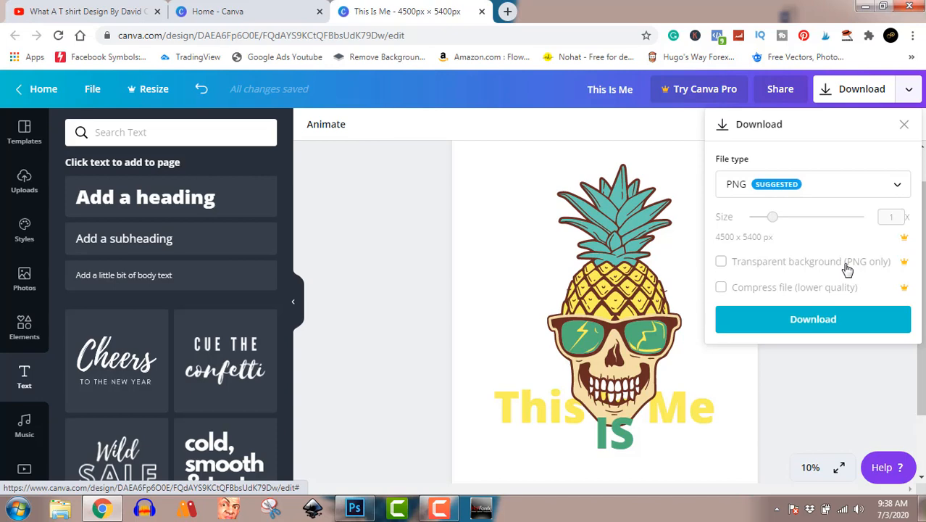
left_click(858, 323)
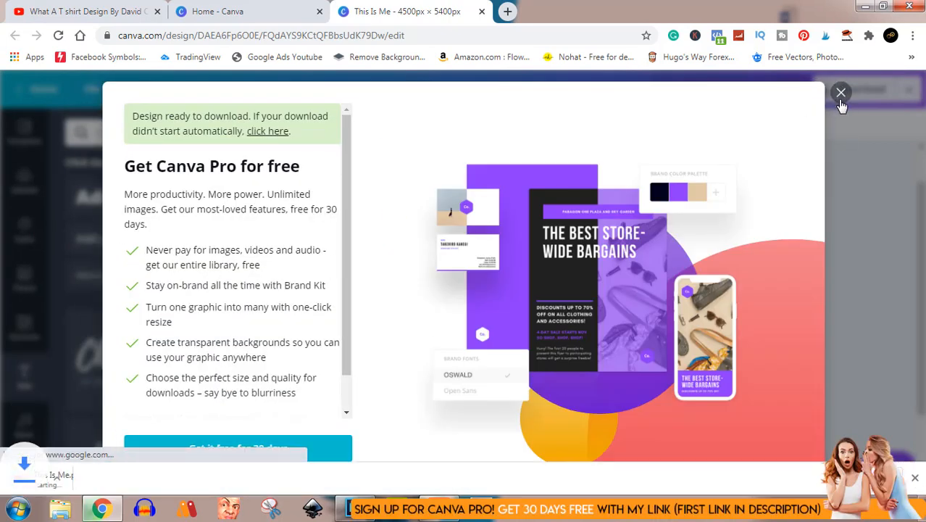
Step: Open the downloaded "This Is Me" PNG from its Downloads folder to inspect the exported design, and return to the Canva editor
left_click(841, 90)
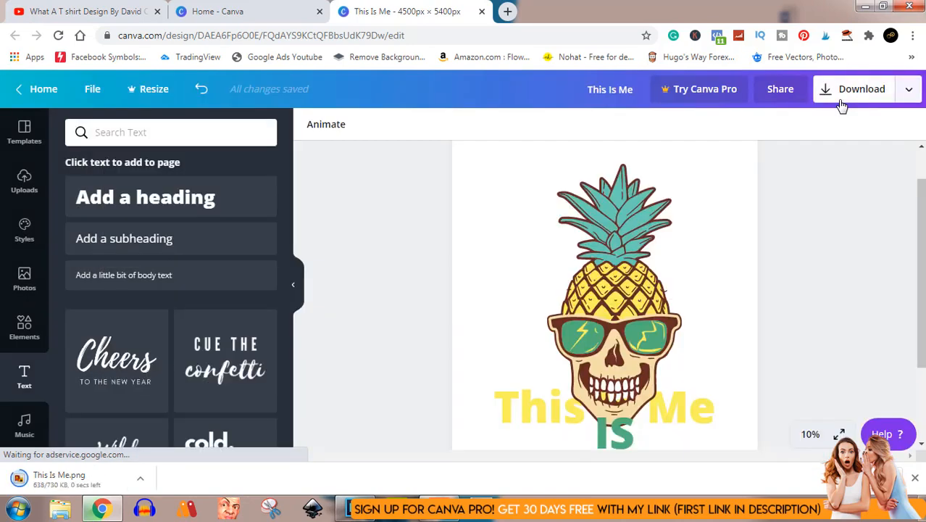
left_click(141, 482)
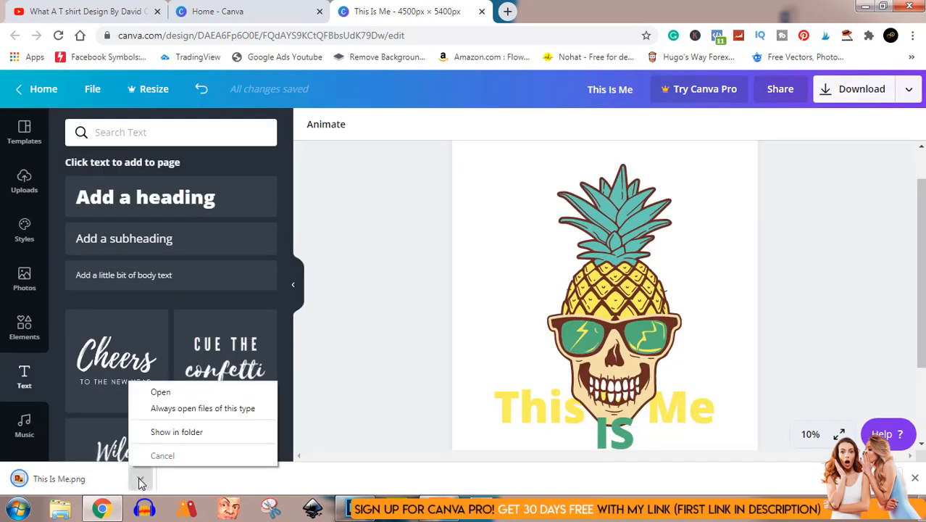
left_click(193, 433)
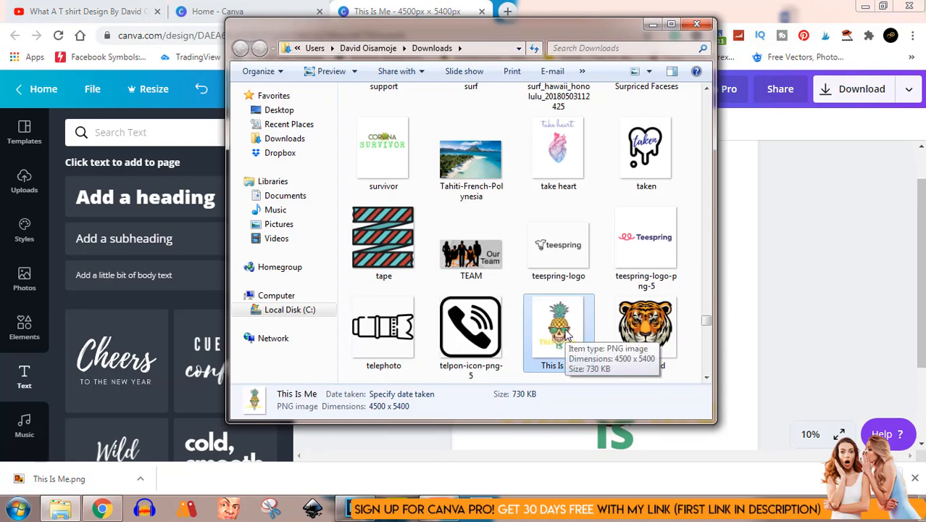
double_click(556, 331)
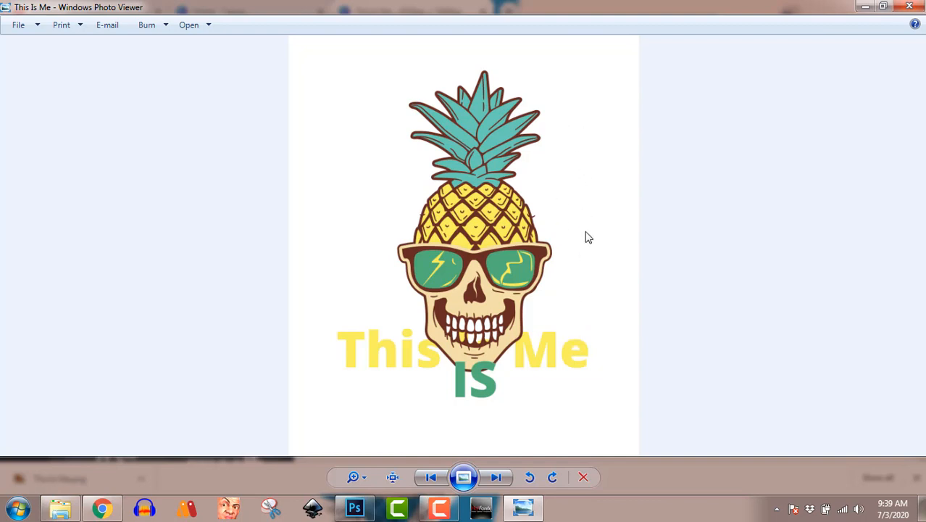
left_click(912, 7)
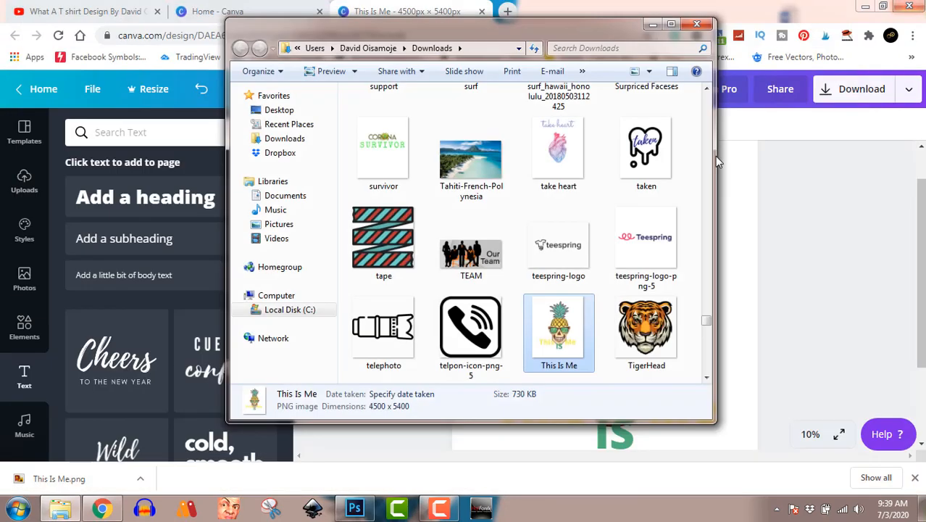
left_click(696, 25)
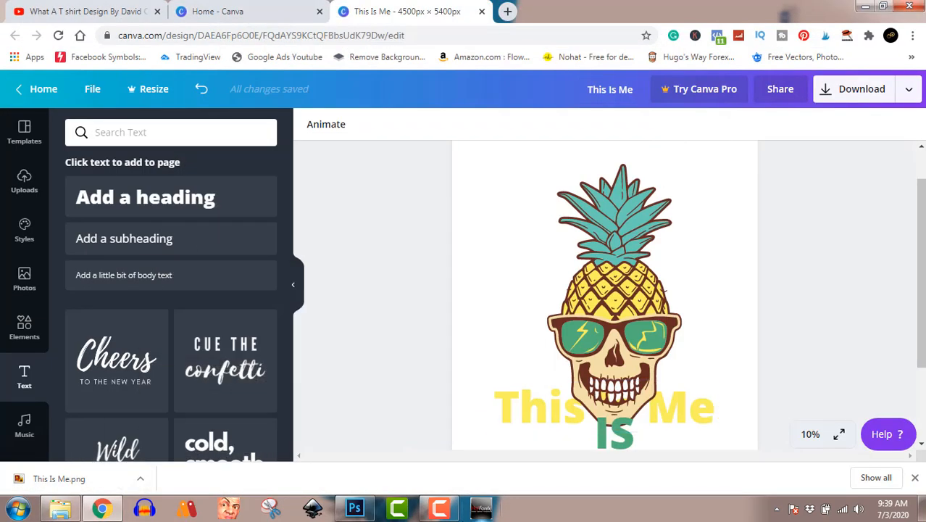
left_click(453, 514)
left_click(453, 513)
mouse_move(450, 513)
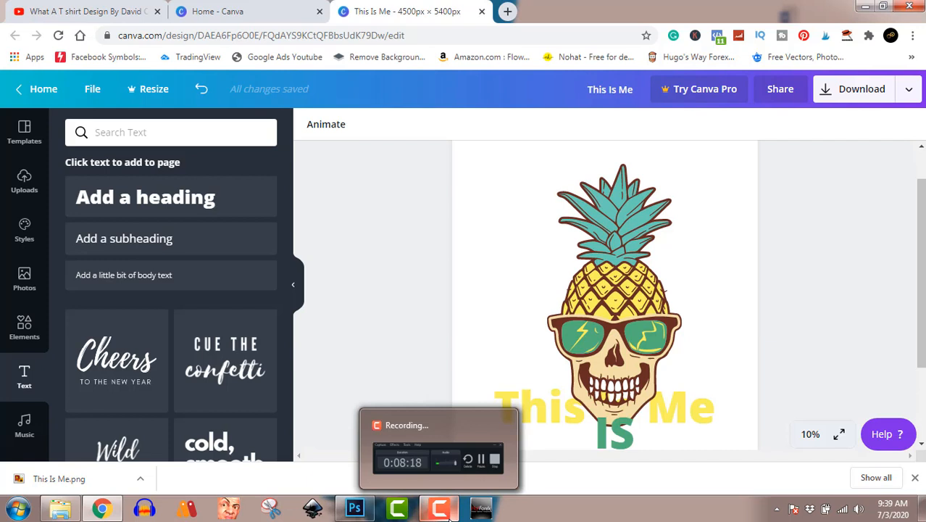
left_click(449, 513)
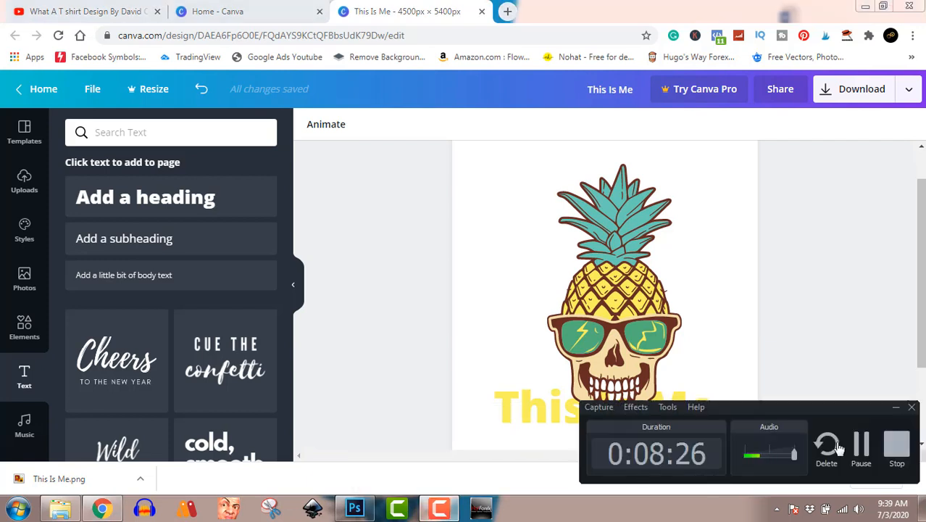
left_click(896, 445)
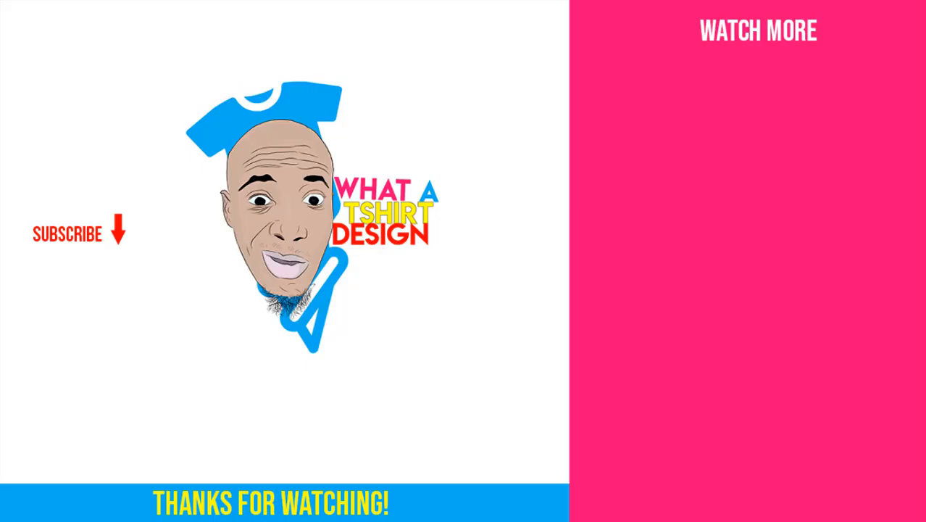